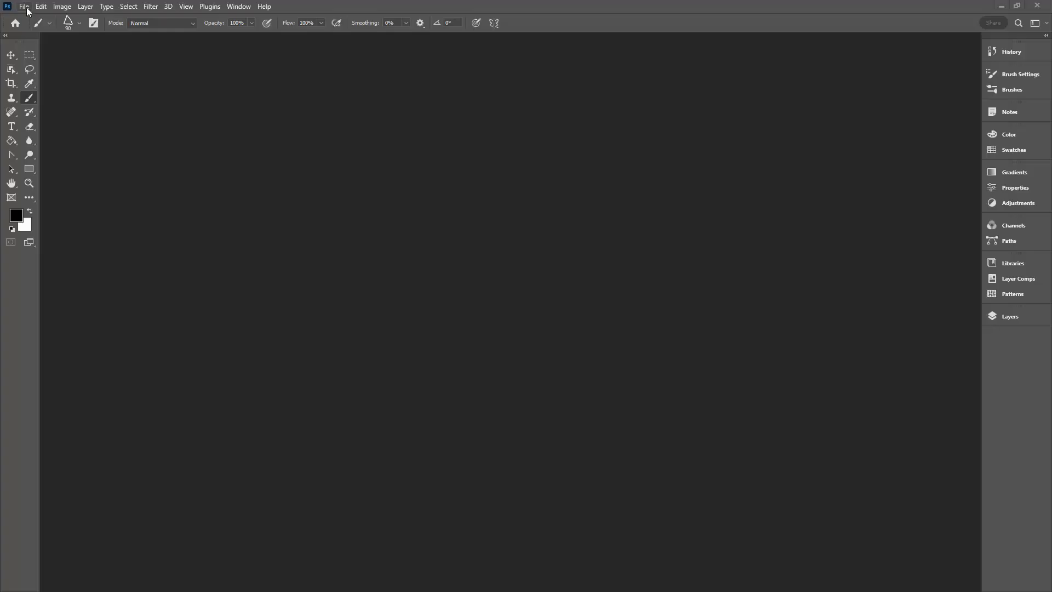
# - Open the New Document dialog with the recent 200 × 200 px, 300 ppi preset
pyautogui.click(40, 18)
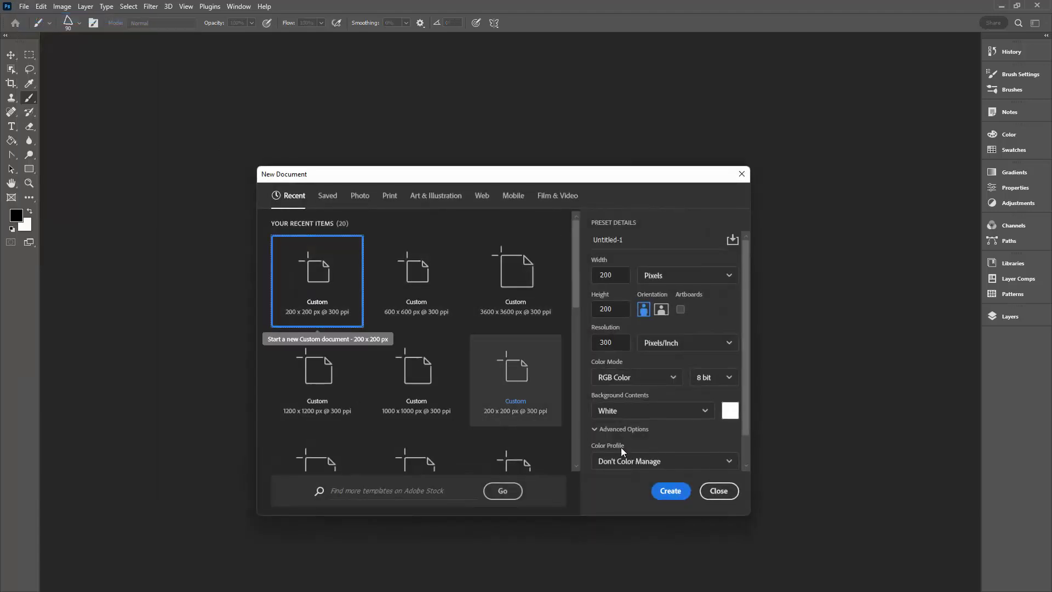
# - Create the 200 × 200 px document, fit it on screen, and pick a slightly larger Hard Round brush
pyautogui.click(670, 491)
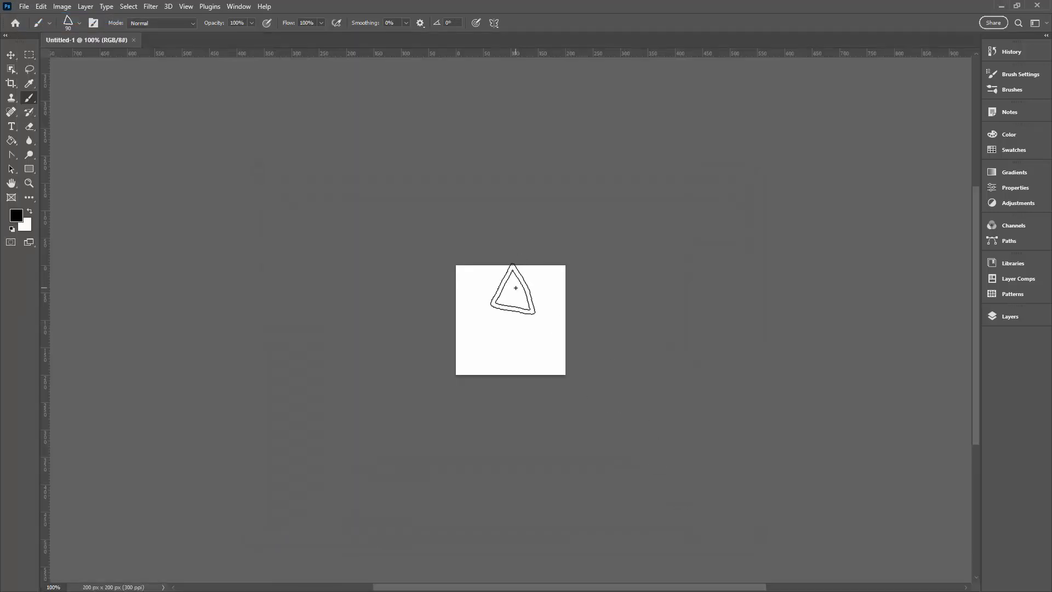
pyautogui.hotkey('ctrl', '0')
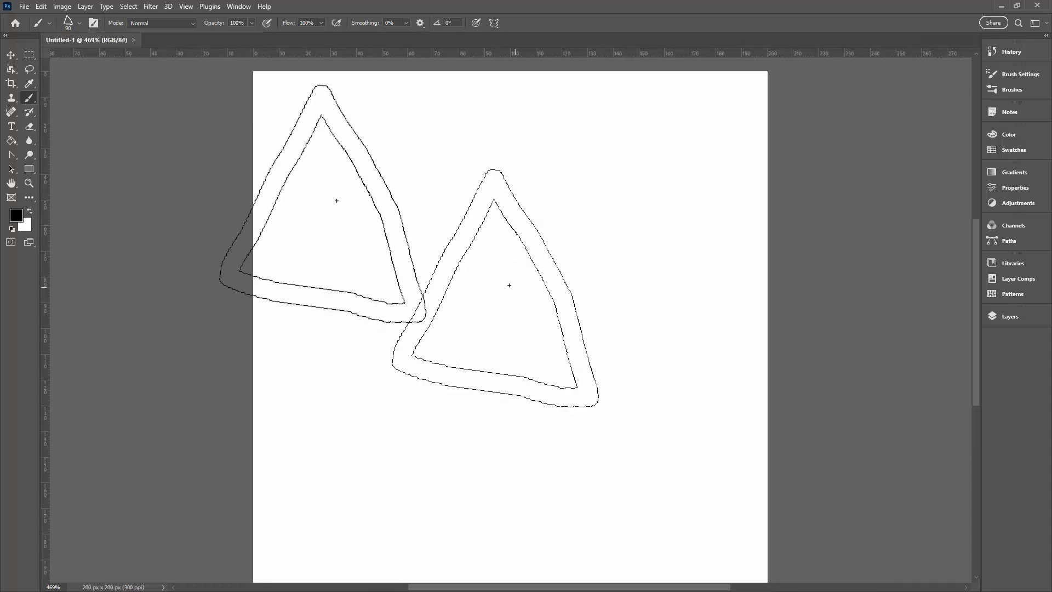
pyautogui.click(80, 23)
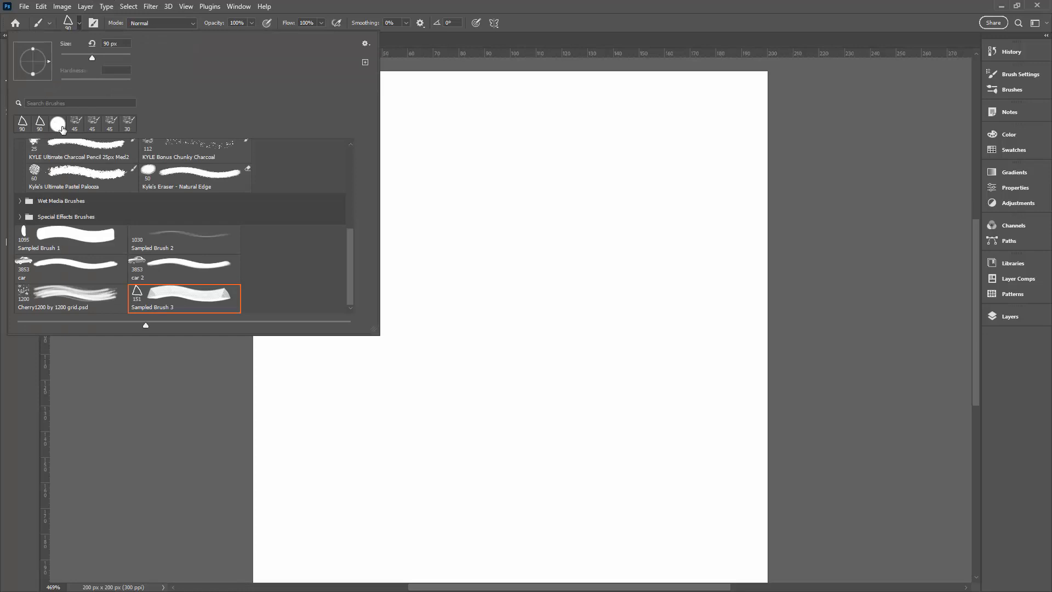
pyautogui.click(58, 124)
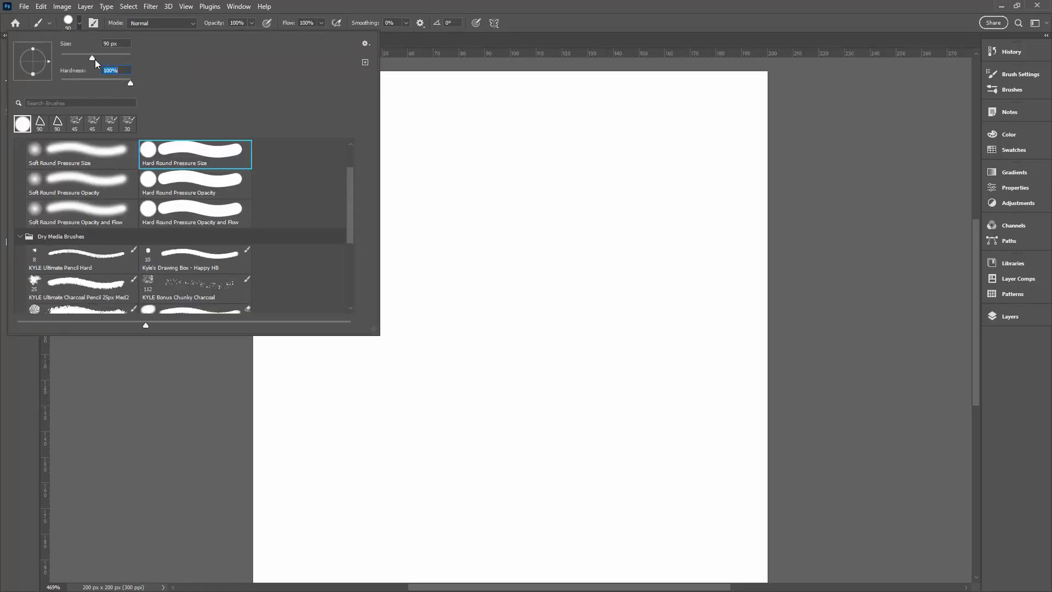
pyautogui.moveTo(79, 55); pyautogui.dragTo(72, 56)
pyautogui.click(581, 22)
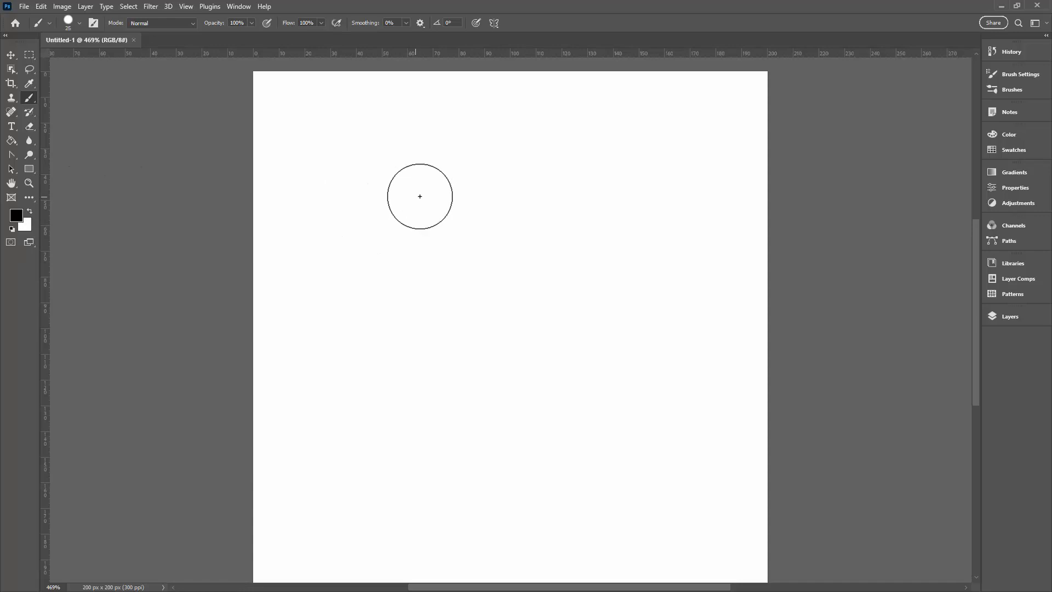
# - Fine-tune the brush size and paint a thick freehand black triangle outline across the canvas
pyautogui.press('[')
pyautogui.press('[')
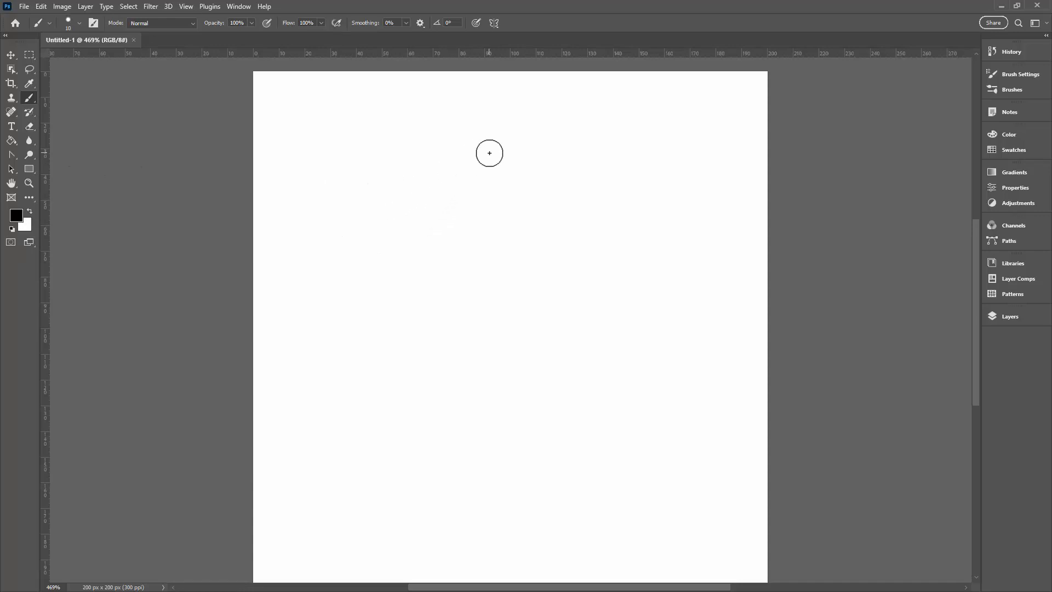
pyautogui.press(']')
pyautogui.moveTo(491, 106)
pyautogui.mouseDown()
pyautogui.moveTo(336, 450)
pyautogui.moveTo(712, 478)
pyautogui.moveTo(544, 188)
pyautogui.moveTo(706, 477)
pyautogui.mouseUp()
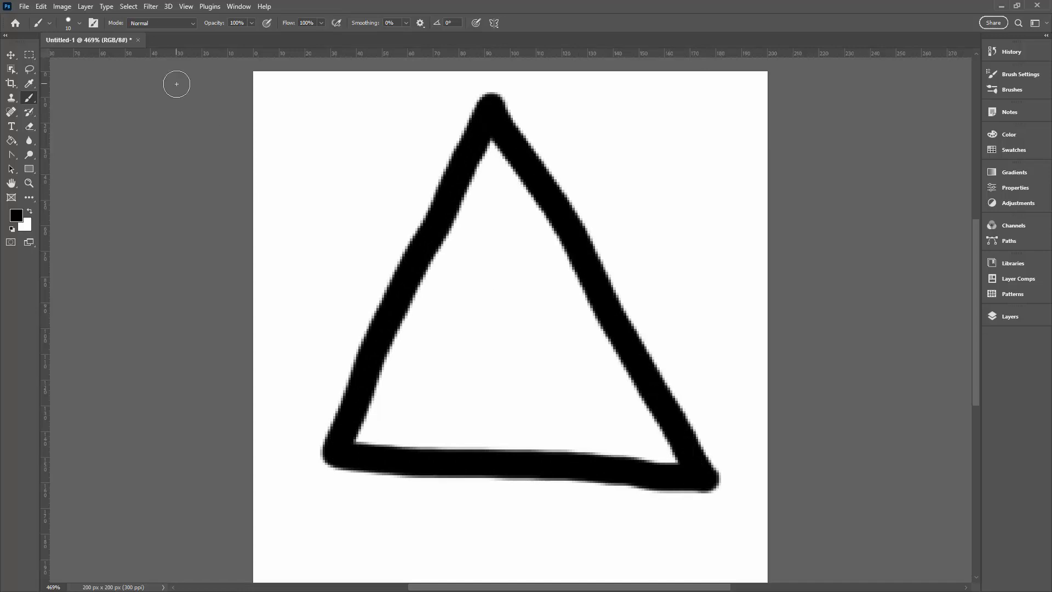
# - Define the triangle outline as a brush preset named 'triangle' and switch to the Move tool
pyautogui.click(40, 6)
pyautogui.click(59, 303)
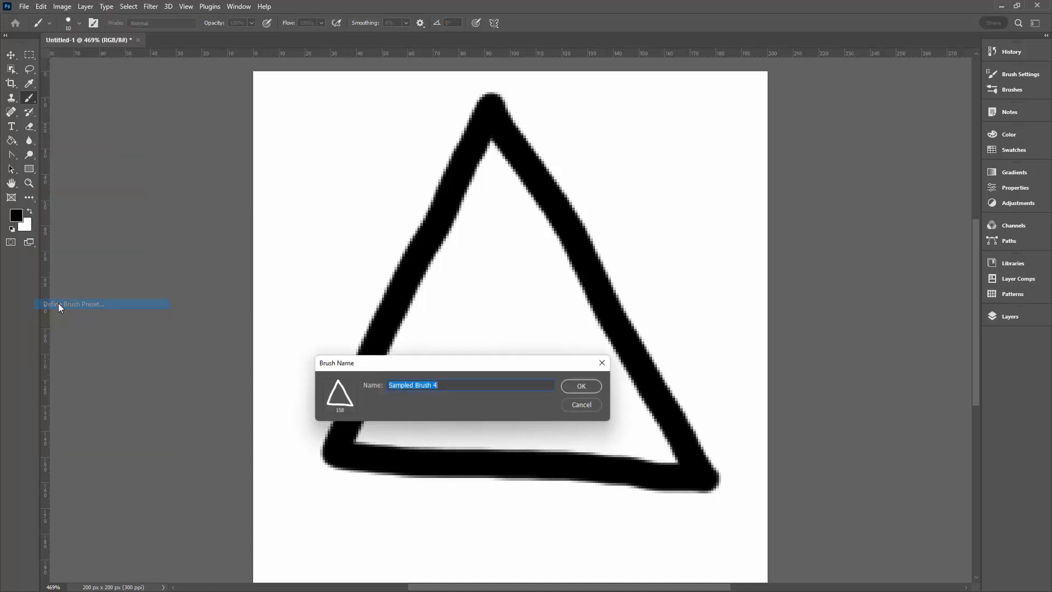
pyautogui.write('triangle')
pyautogui.press('Return')
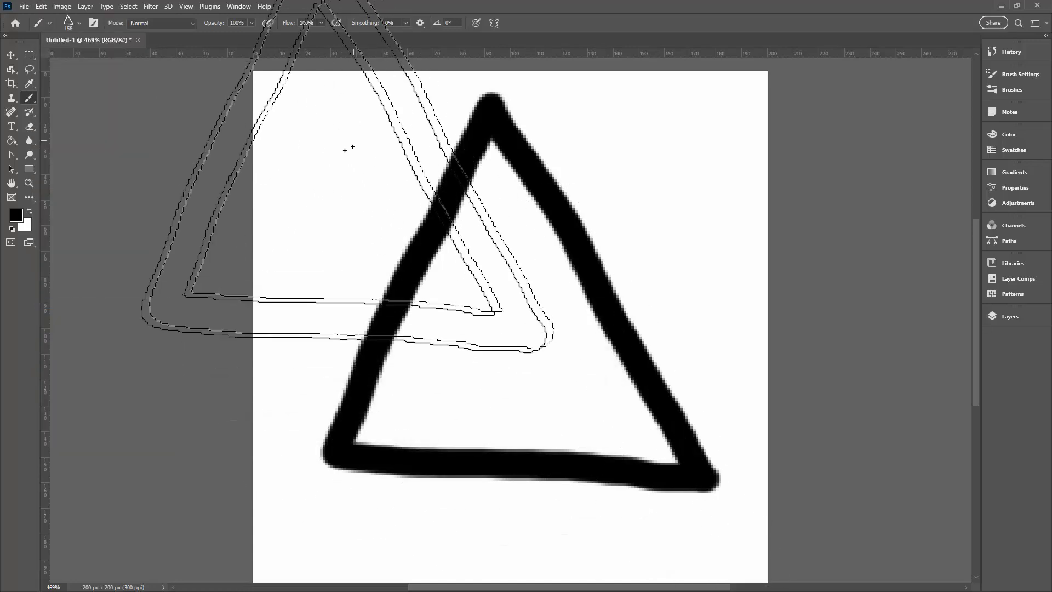
pyautogui.click(11, 55)
# - Create a second 600 × 600 px document from the recent presets and zoom in
pyautogui.click(25, 8)
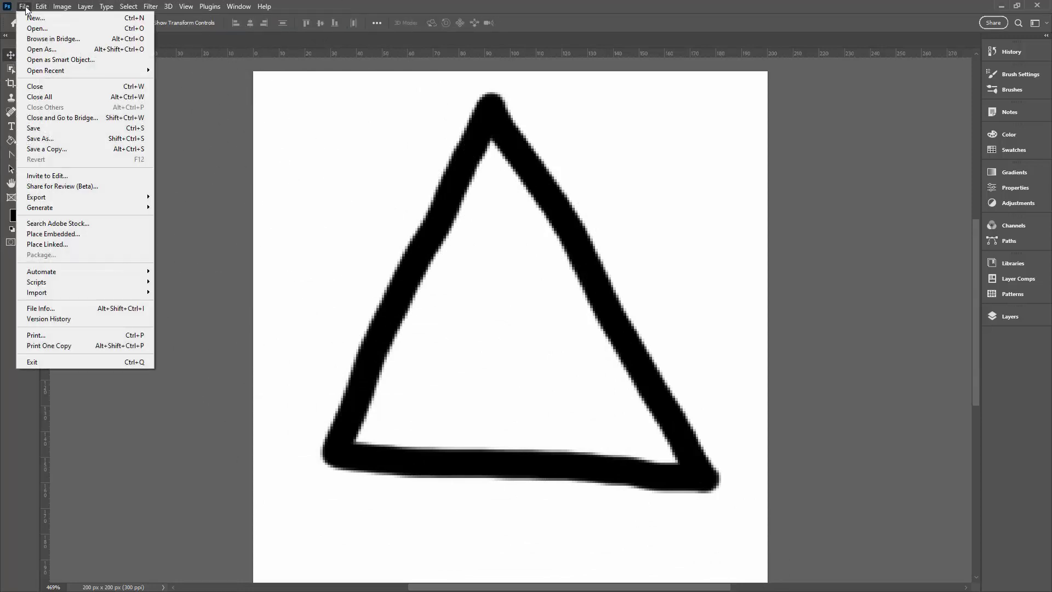
pyautogui.click(34, 17)
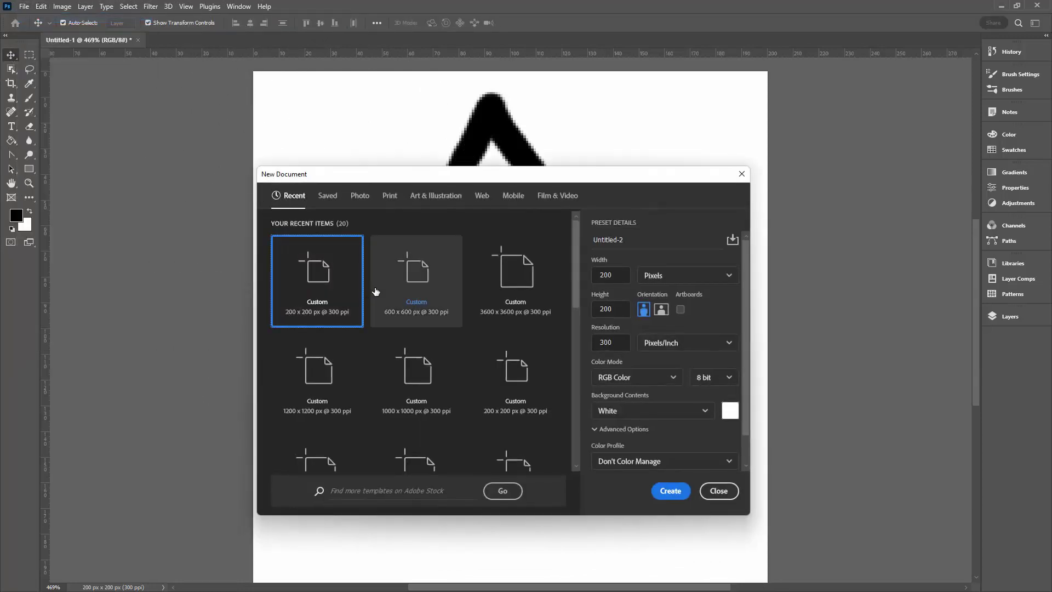
pyautogui.click(415, 267)
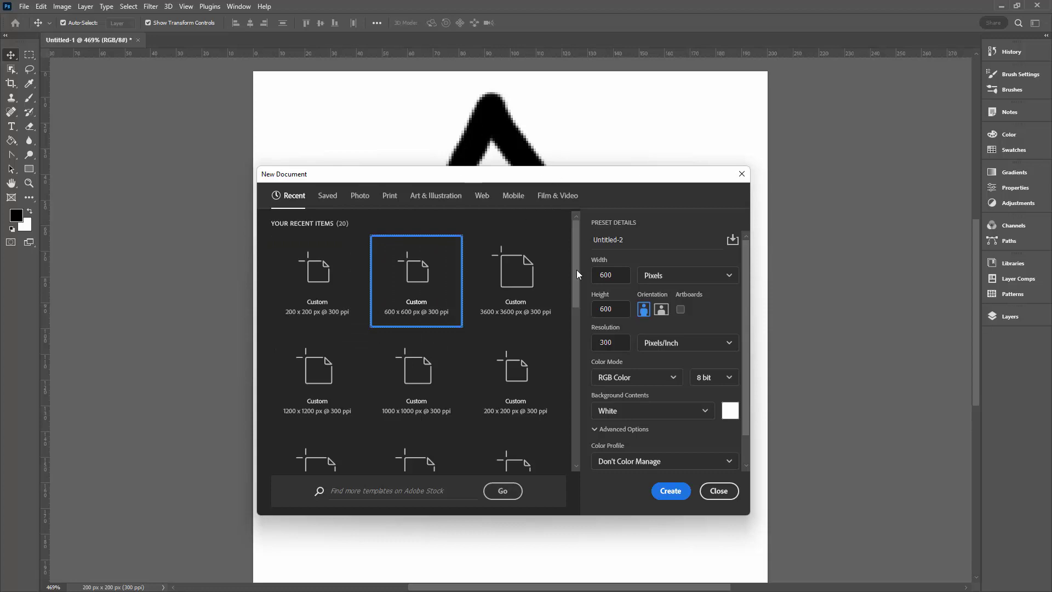
pyautogui.click(667, 493)
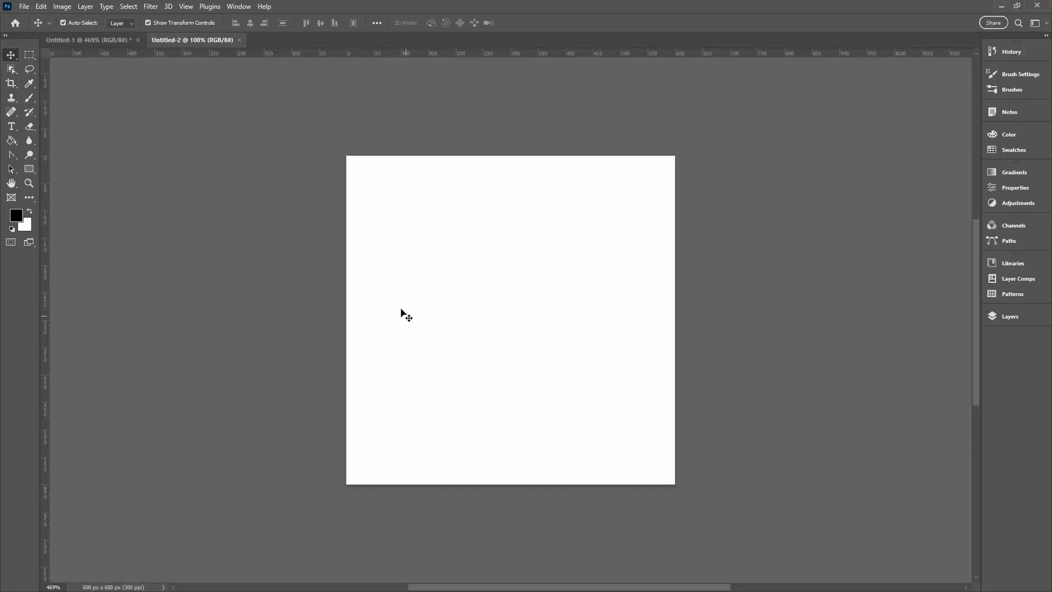
pyautogui.scroll(3, 410, 296)
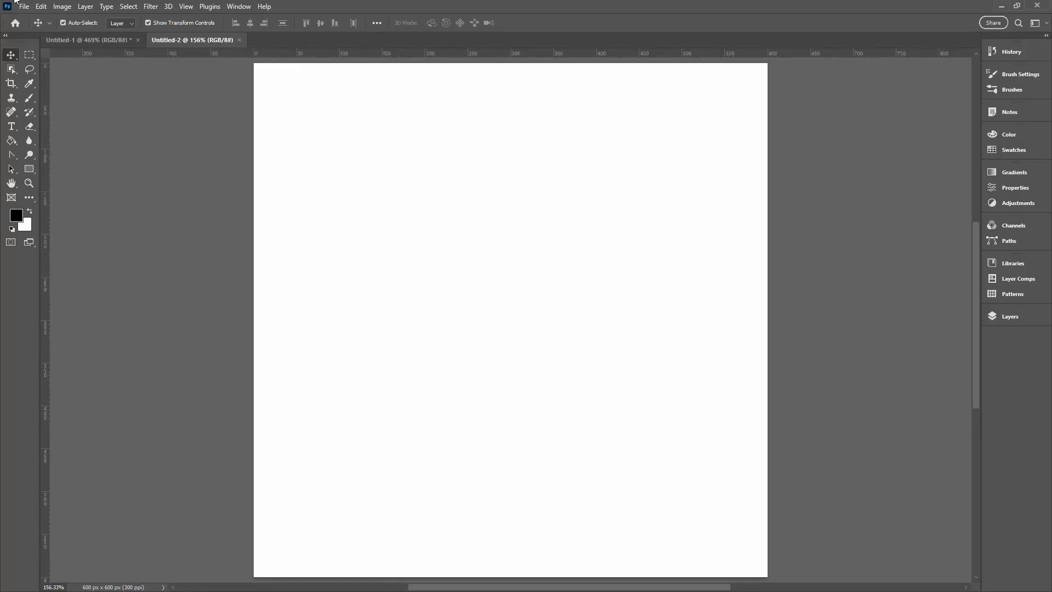
# - Turn on Pattern Preview, dismiss the smart object warning, and zoom the view to 100%
pyautogui.click(186, 7)
pyautogui.click(226, 187)
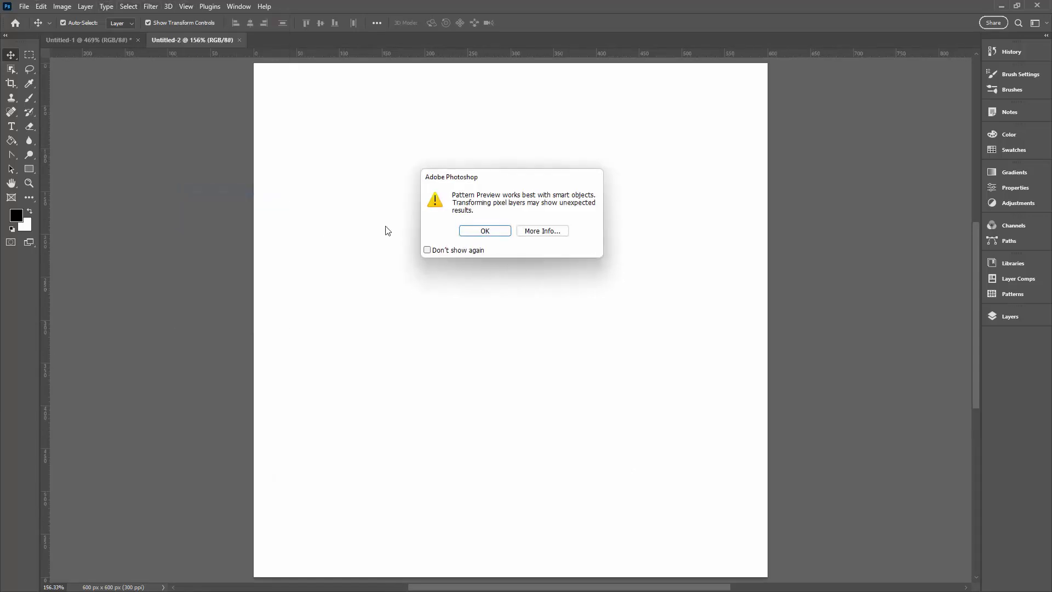
pyautogui.click(476, 230)
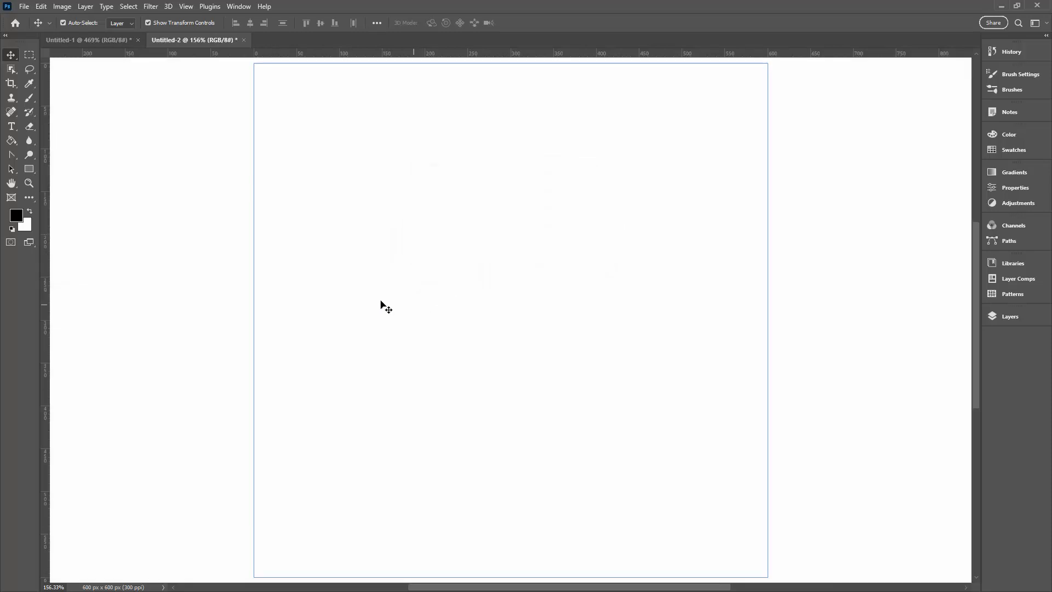
pyautogui.click(29, 183)
pyautogui.keyDown('alt'); pyautogui.click(439, 261); pyautogui.keyUp('alt')
pyautogui.keyDown('alt'); pyautogui.click(376, 192); pyautogui.keyUp('alt')
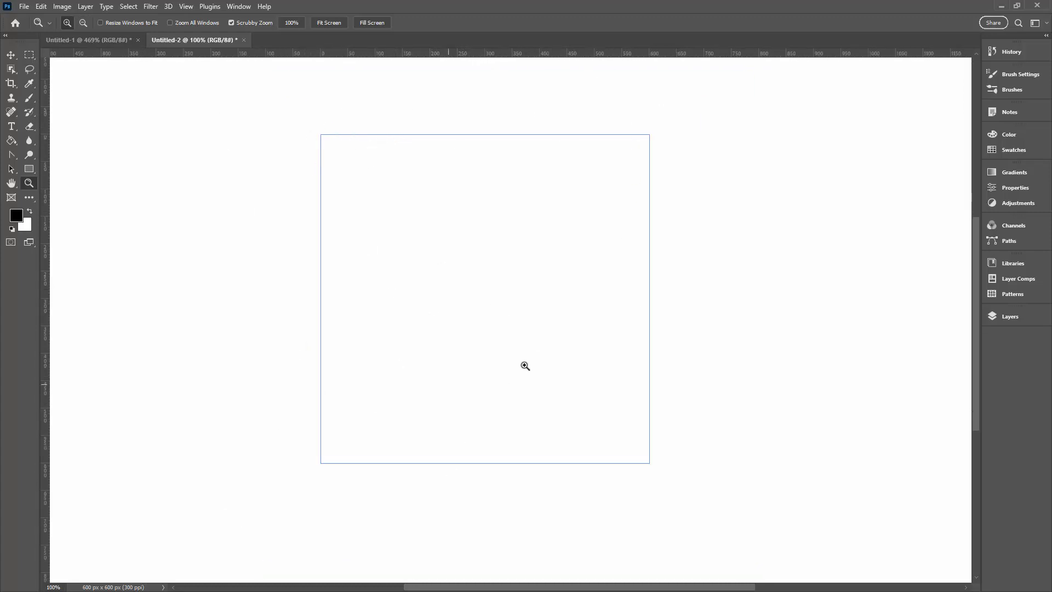
pyautogui.click(28, 99)
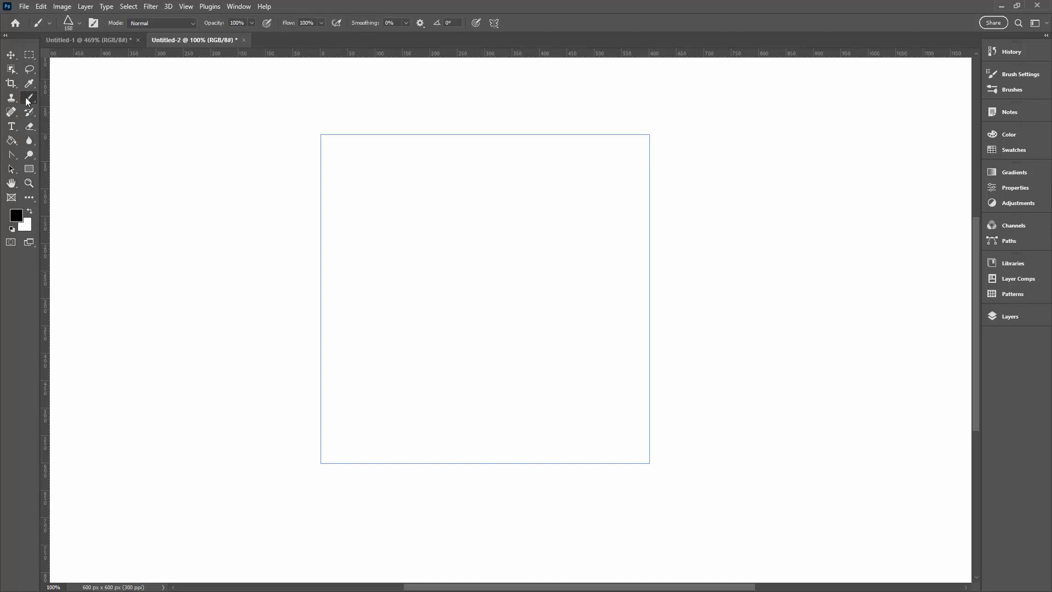
# - Set the triangle brush's Brush Tip Shape spacing to 188% and paint a test stroke
pyautogui.click(79, 22)
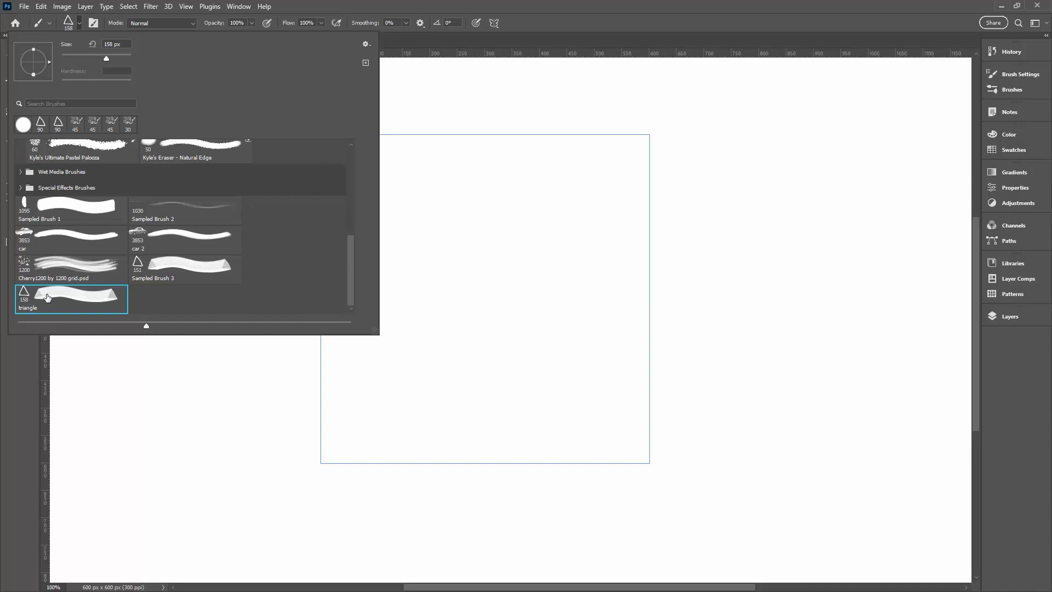
pyautogui.click(93, 23)
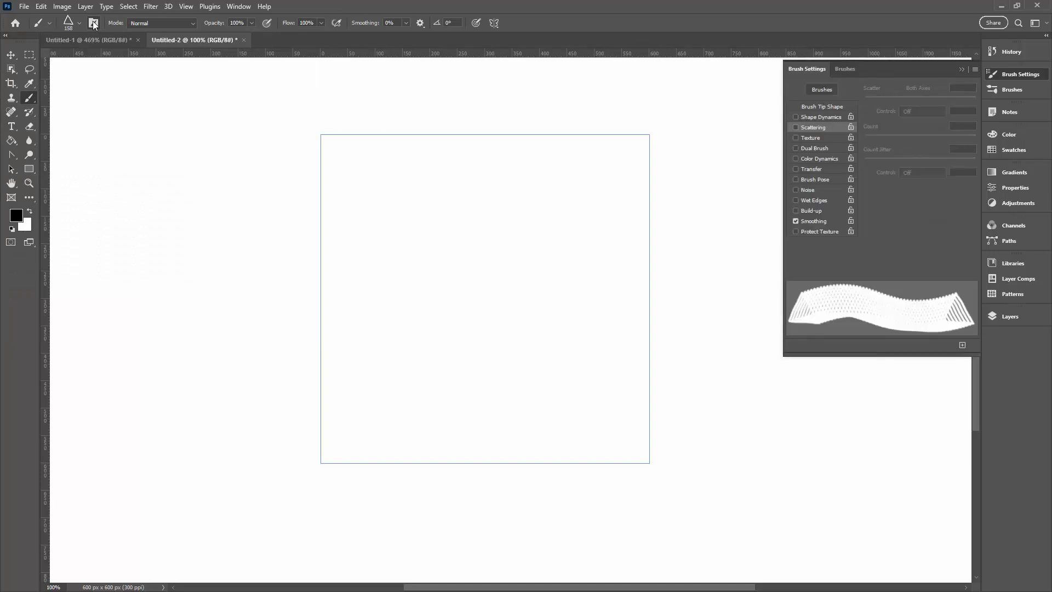
pyautogui.moveTo(807, 69); pyautogui.dragTo(465, 173)
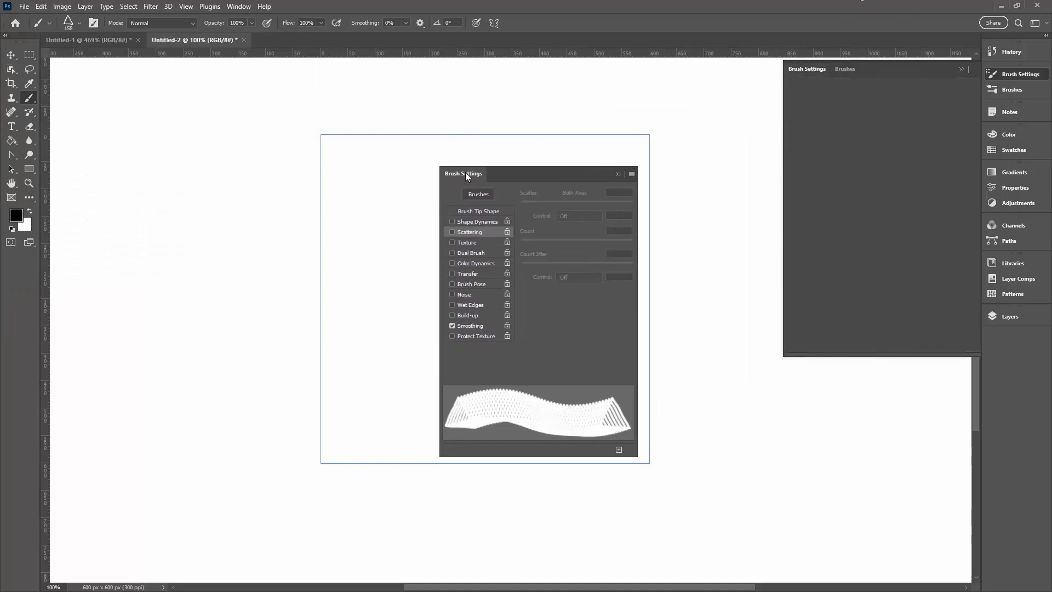
pyautogui.click(482, 215)
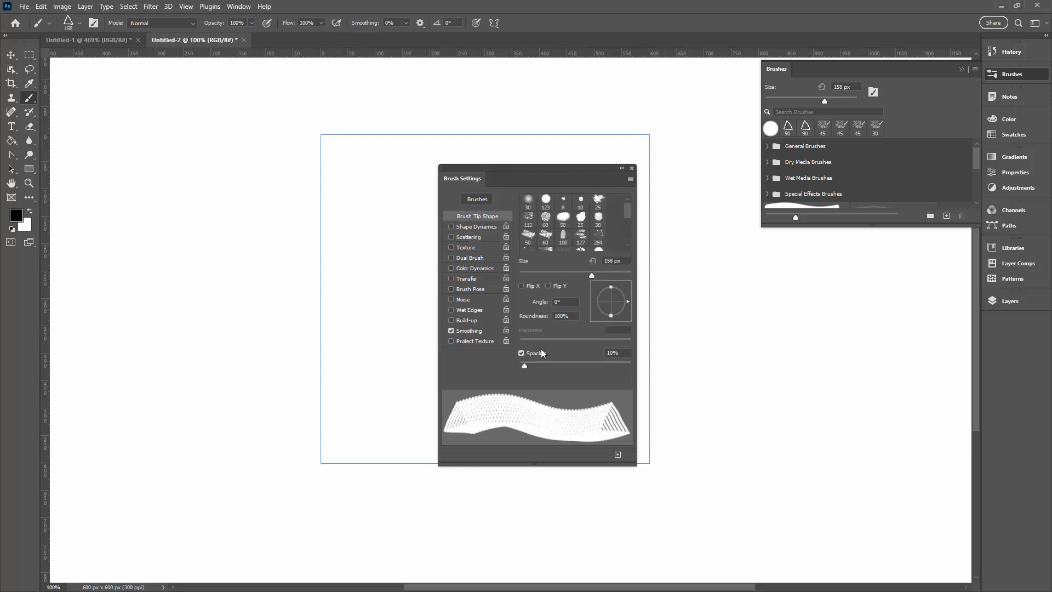
pyautogui.moveTo(523, 364); pyautogui.dragTo(600, 370)
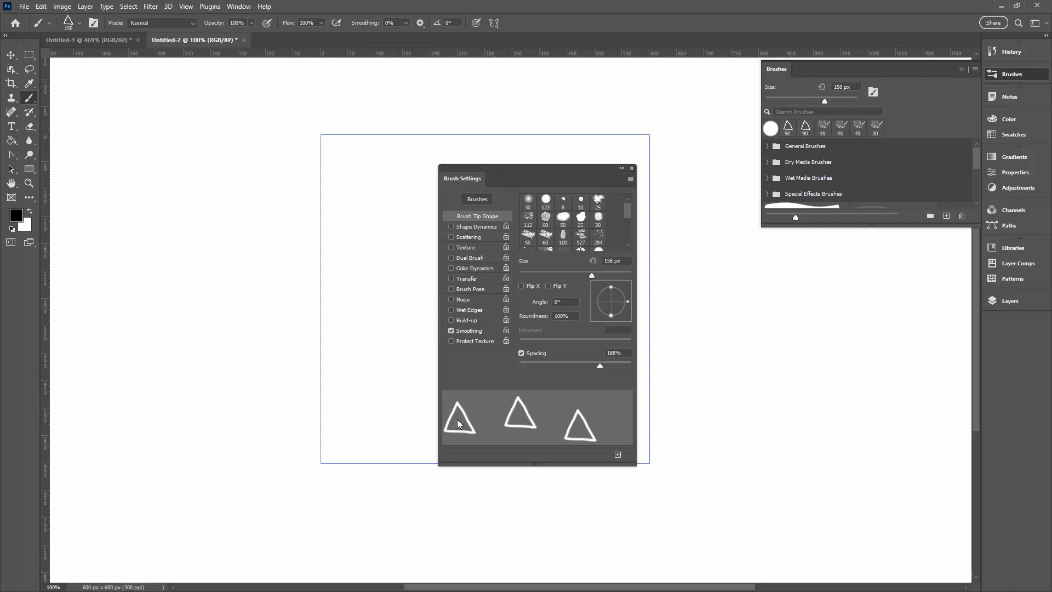
pyautogui.moveTo(268, 314); pyautogui.dragTo(518, 367)
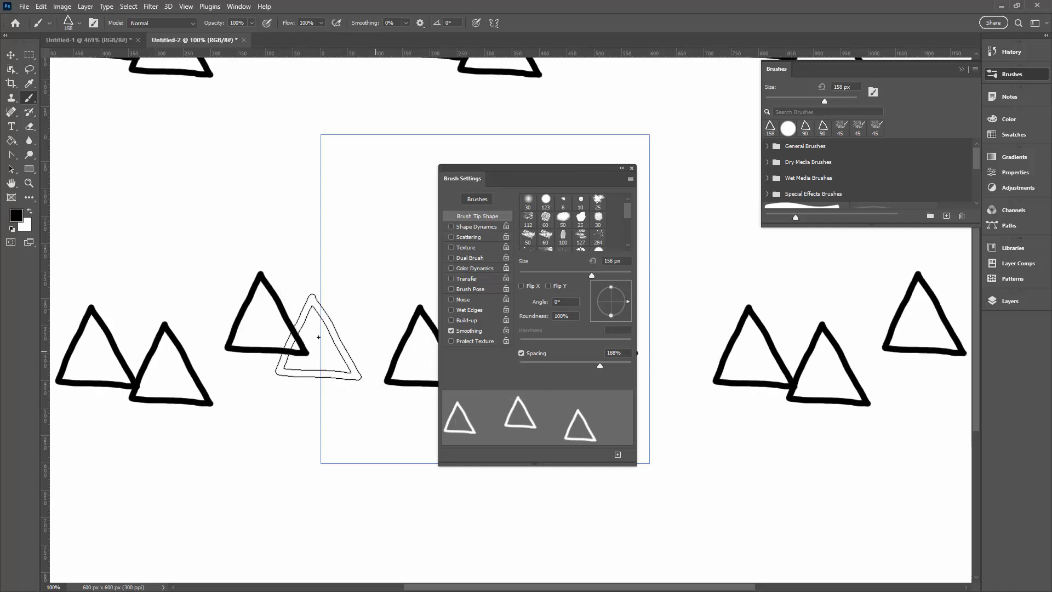
# - Undo the test stroke and enable Shape Dynamics with 8% size jitter and 5% angle jitter
pyautogui.hotkey('ctrl', 'z')
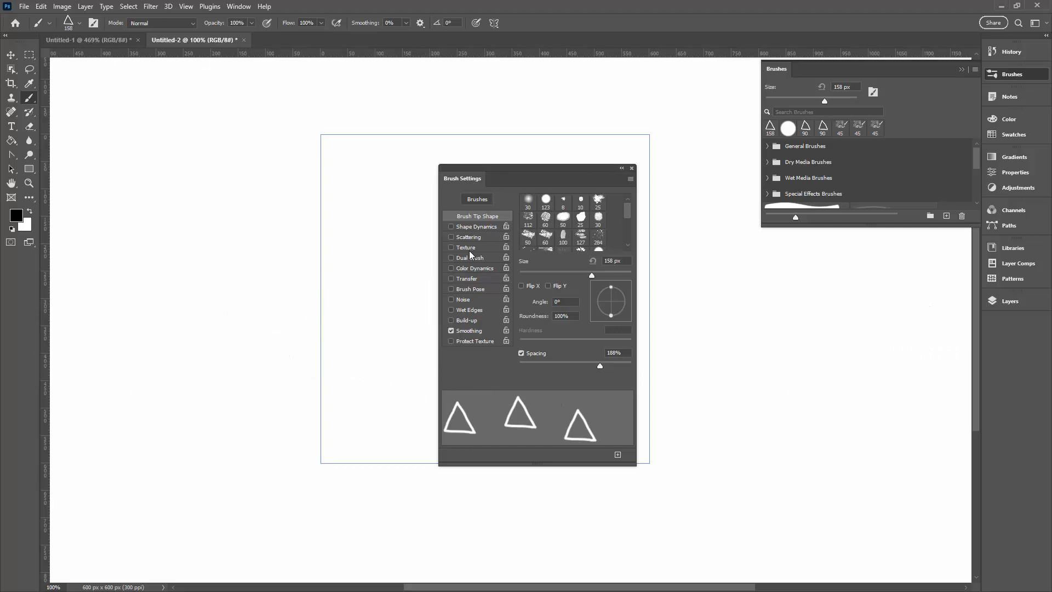
pyautogui.click(463, 227)
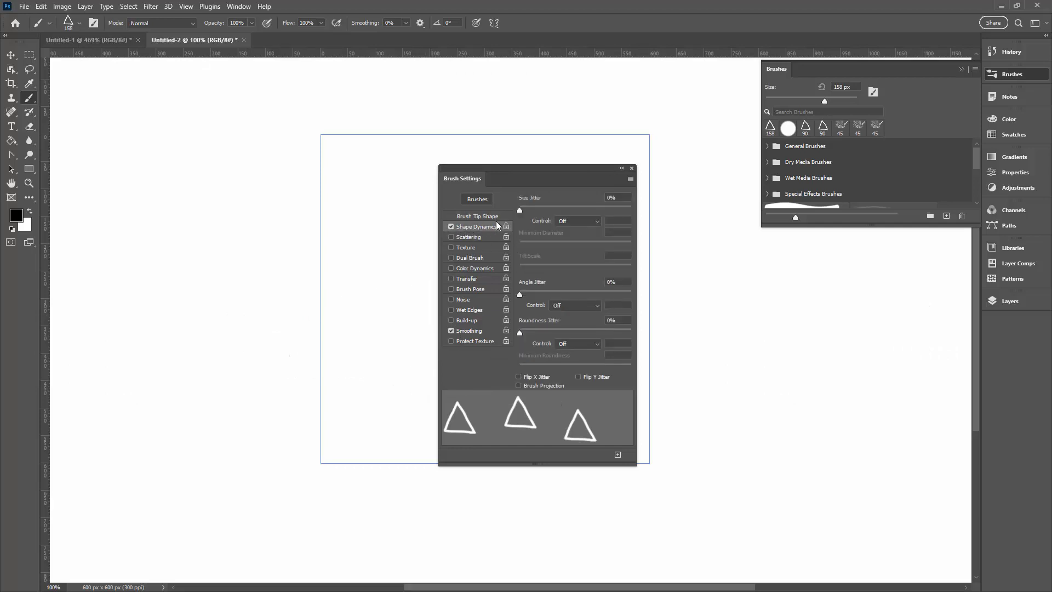
pyautogui.moveTo(519, 209); pyautogui.dragTo(528, 212)
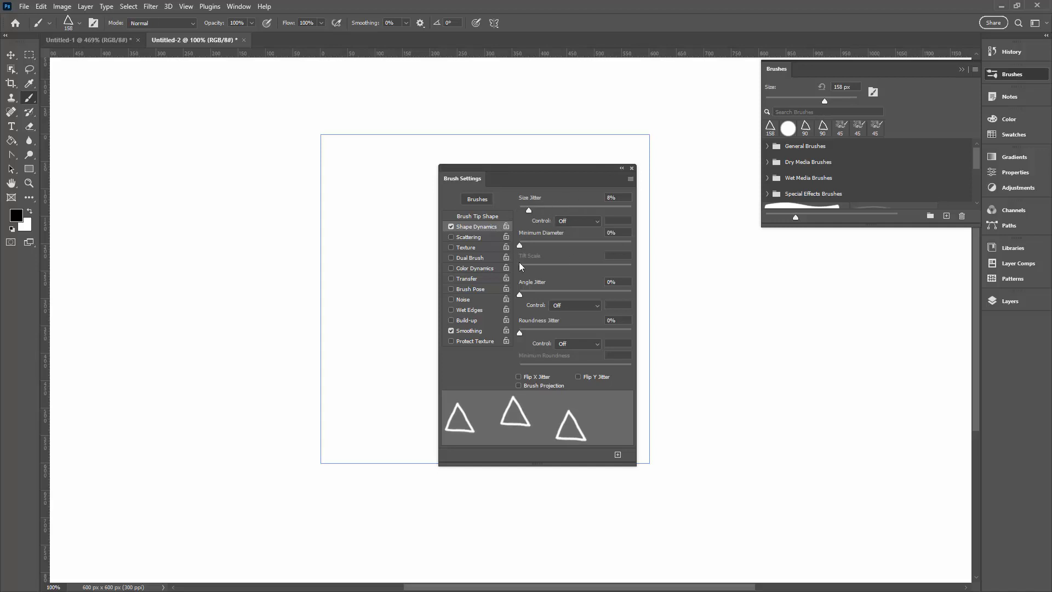
pyautogui.moveTo(520, 294); pyautogui.dragTo(525, 298)
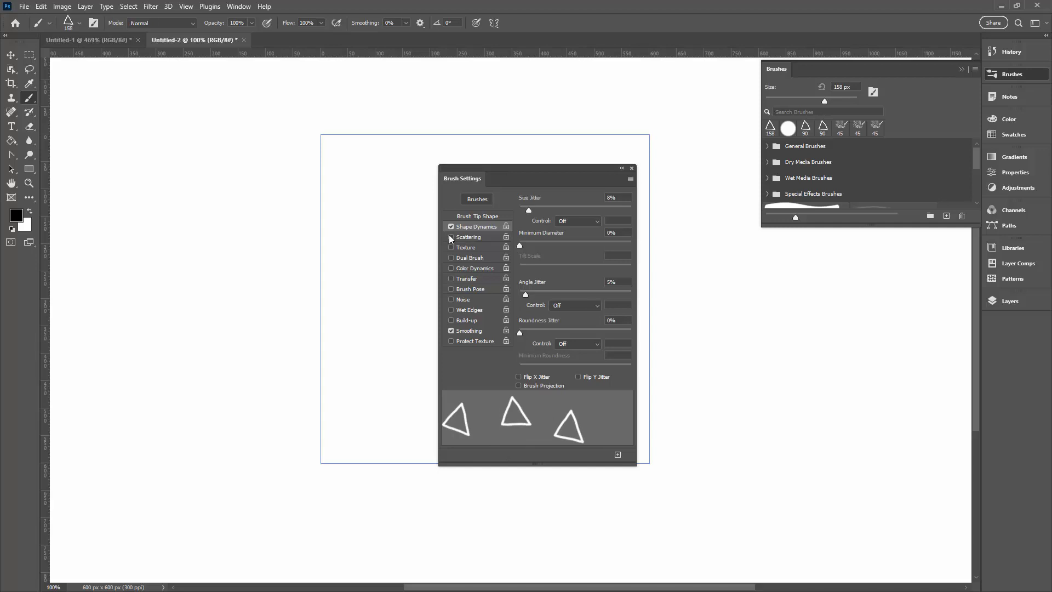
# - Scatter the triangle brush 20% on both axes, close Brush Settings, and shrink it to 100 px
pyautogui.click(474, 236)
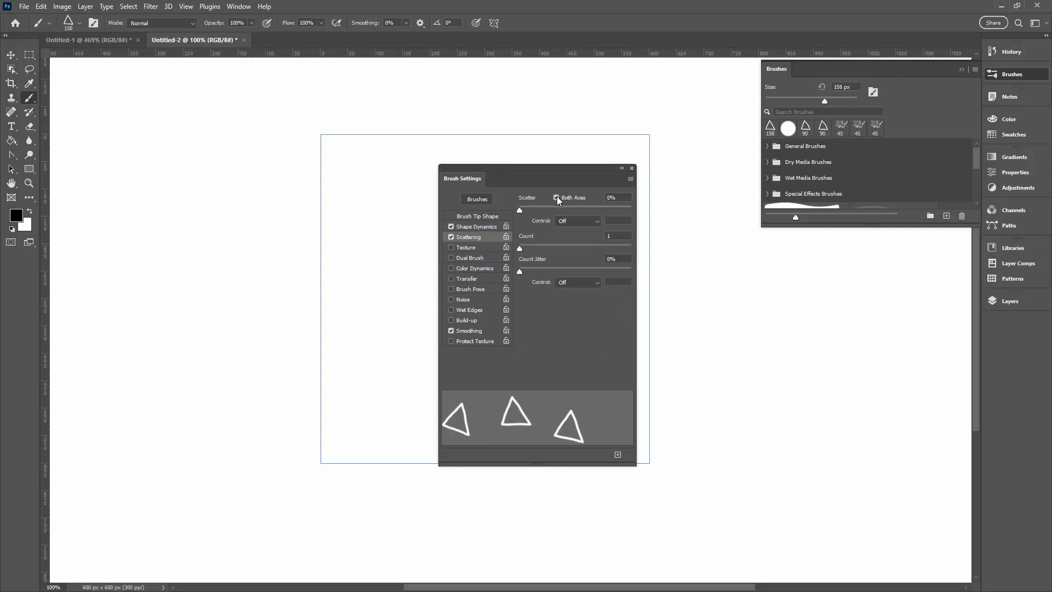
pyautogui.moveTo(519, 213); pyautogui.dragTo(523, 212)
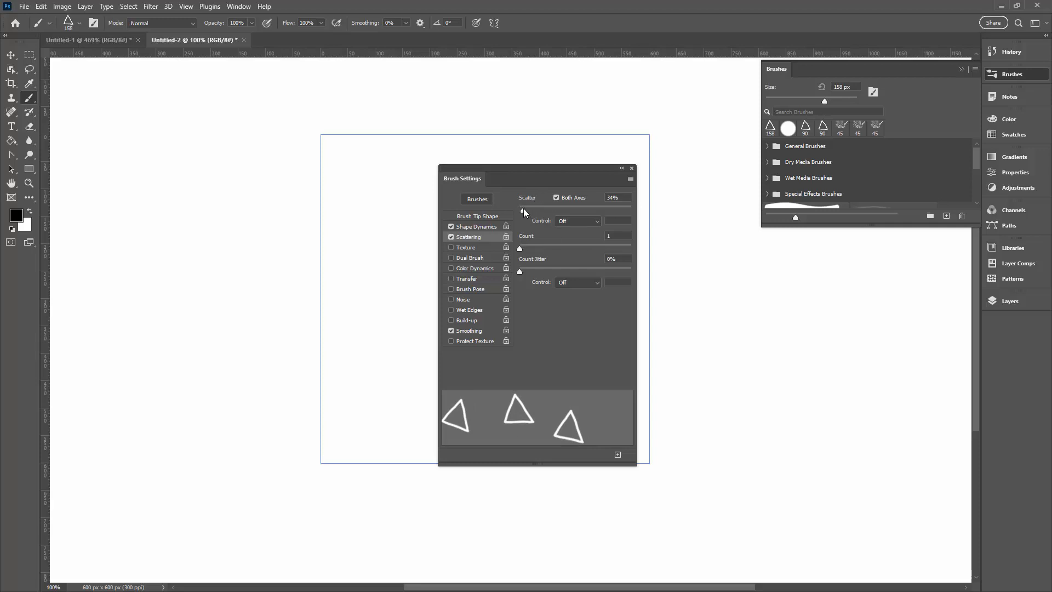
pyautogui.moveTo(523, 211); pyautogui.dragTo(522, 210)
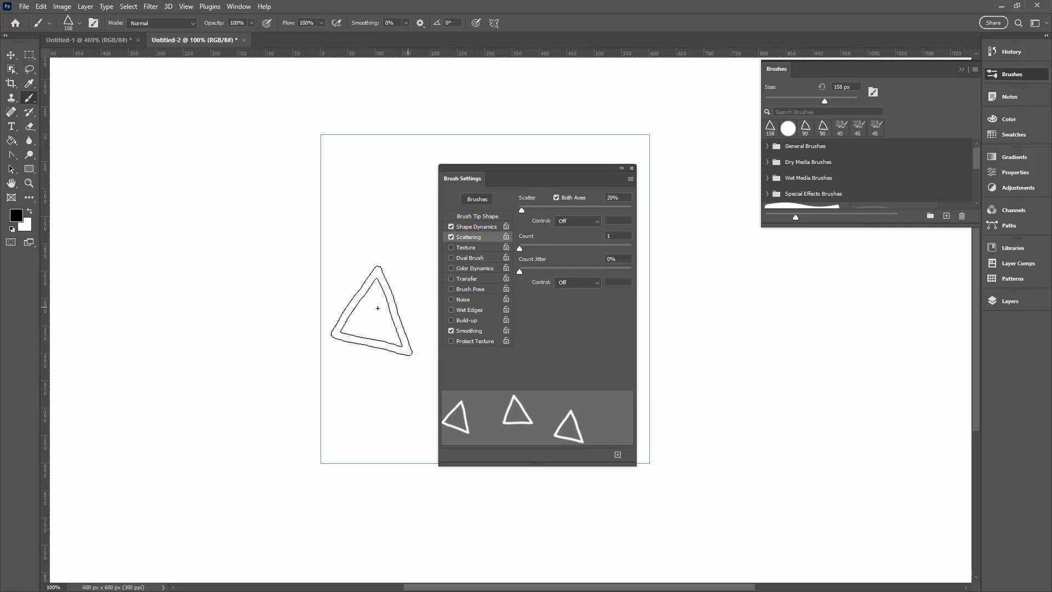
pyautogui.click(632, 169)
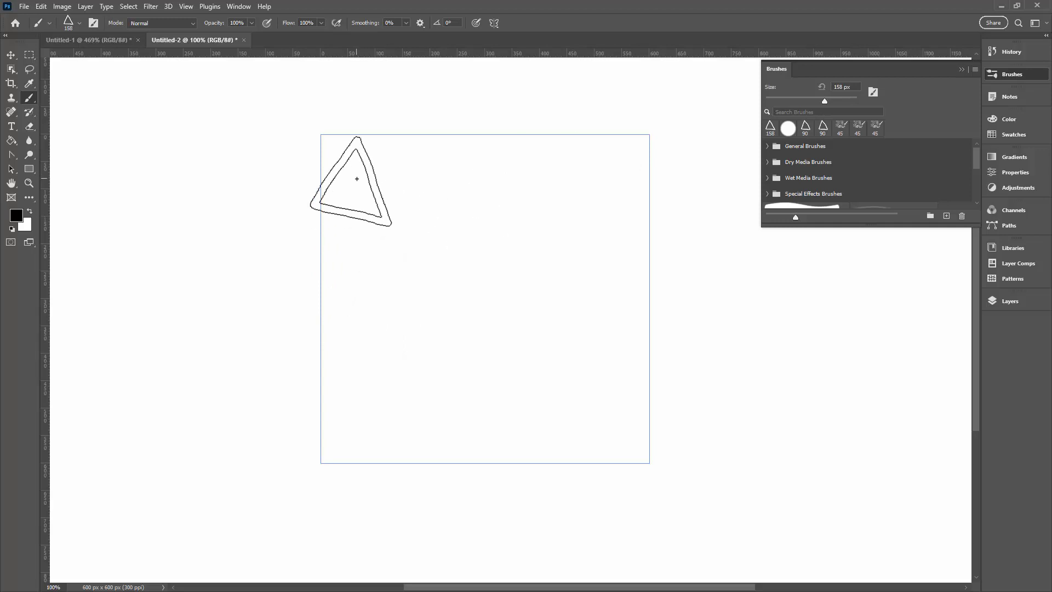
pyautogui.press('[')
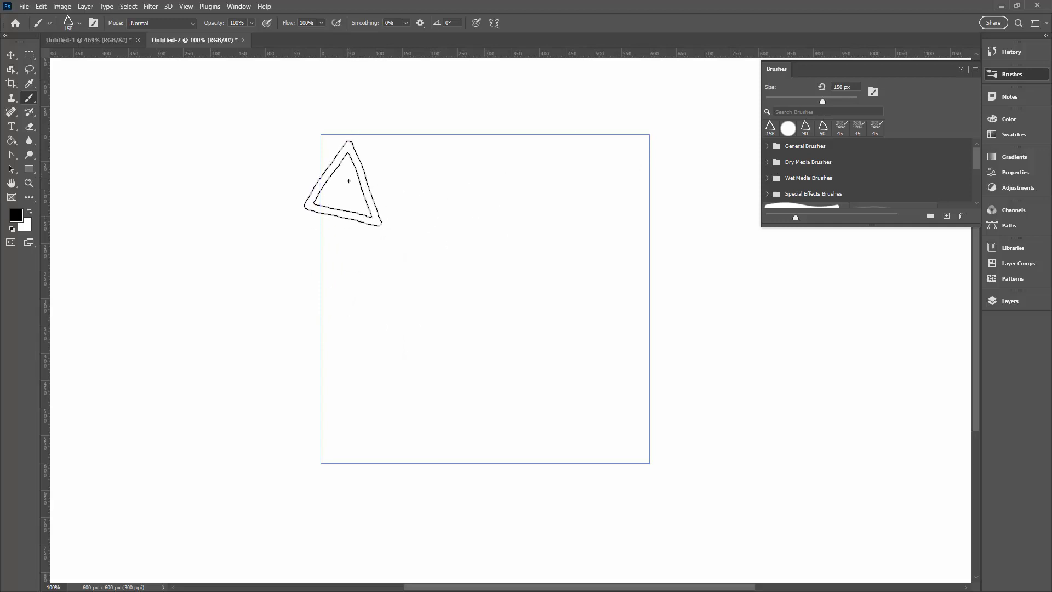
pyautogui.press('[')
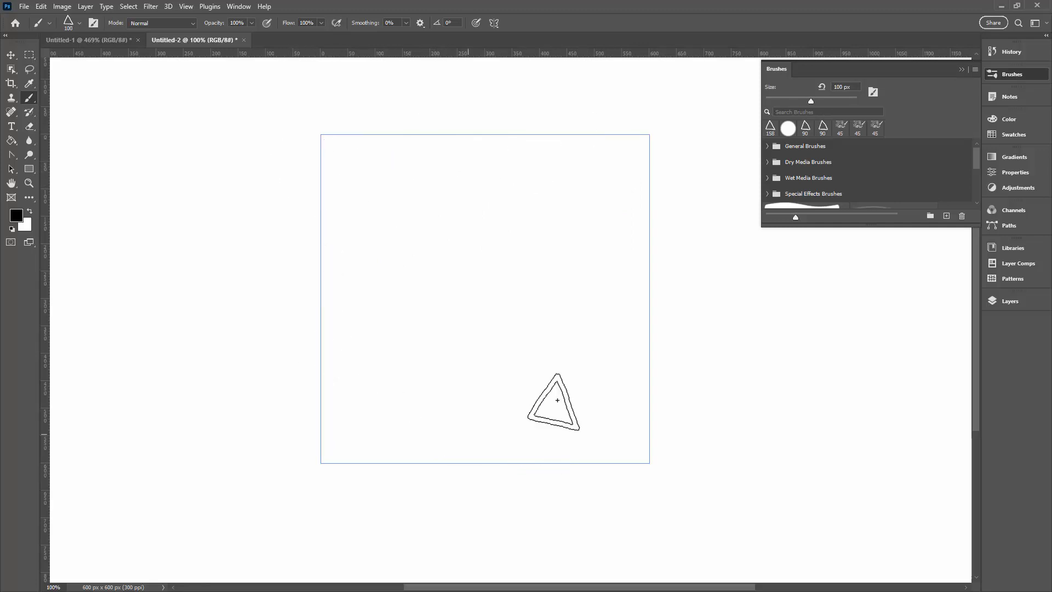
# - Collapse the Brushes panel and try stamping triangles along the top edge, undoing overlapping stamps
pyautogui.click(961, 69)
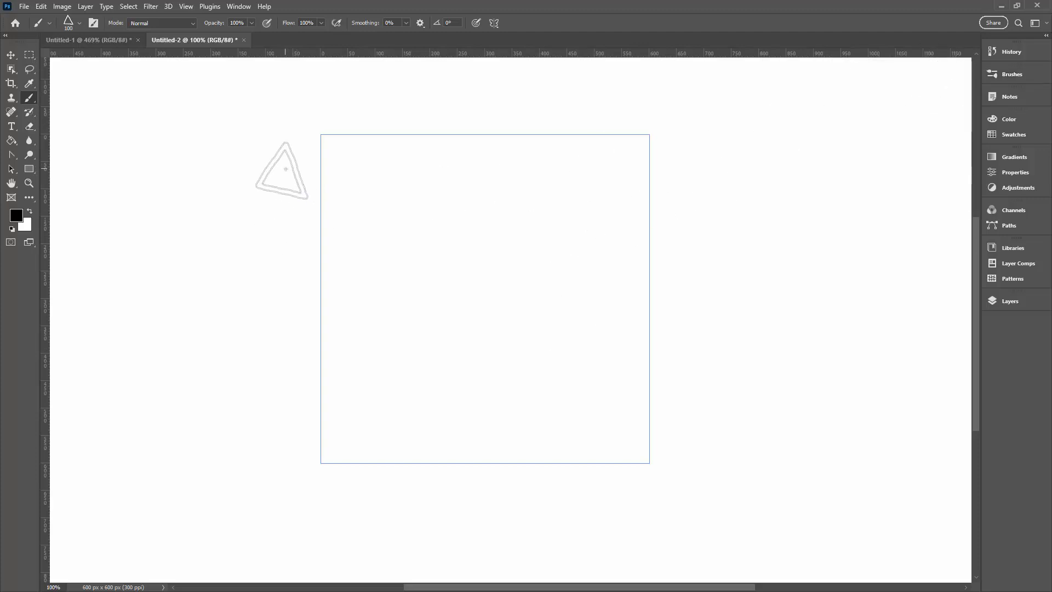
pyautogui.click(278, 169)
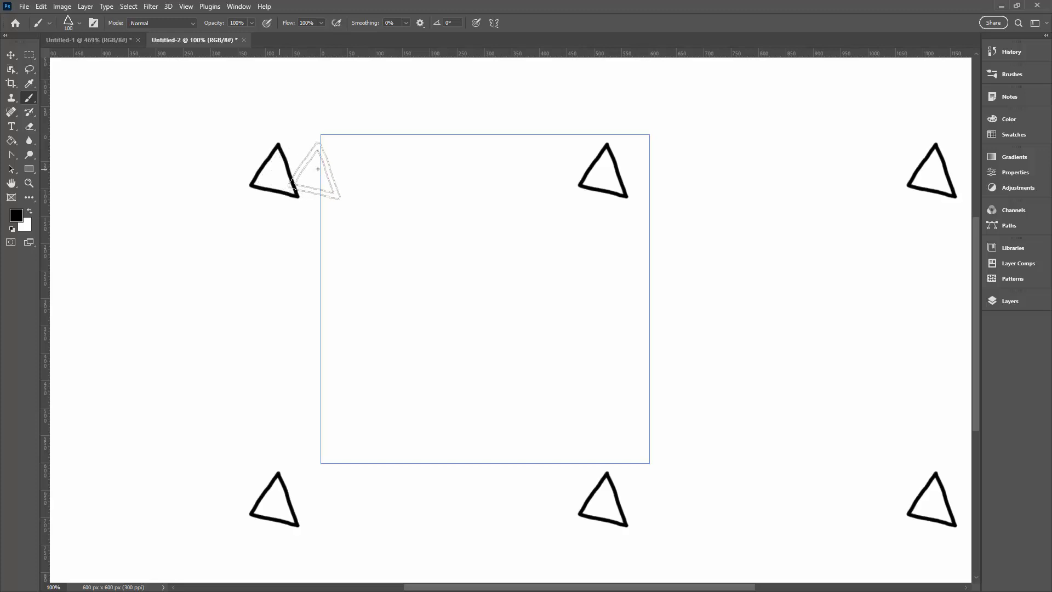
pyautogui.click(376, 171)
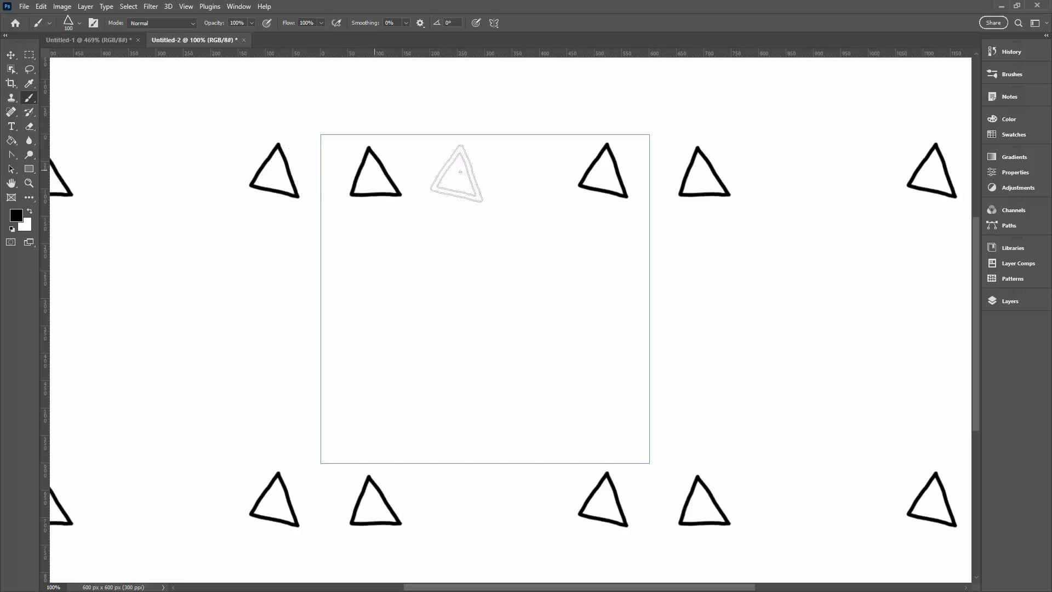
pyautogui.moveTo(476, 171); pyautogui.dragTo(482, 171)
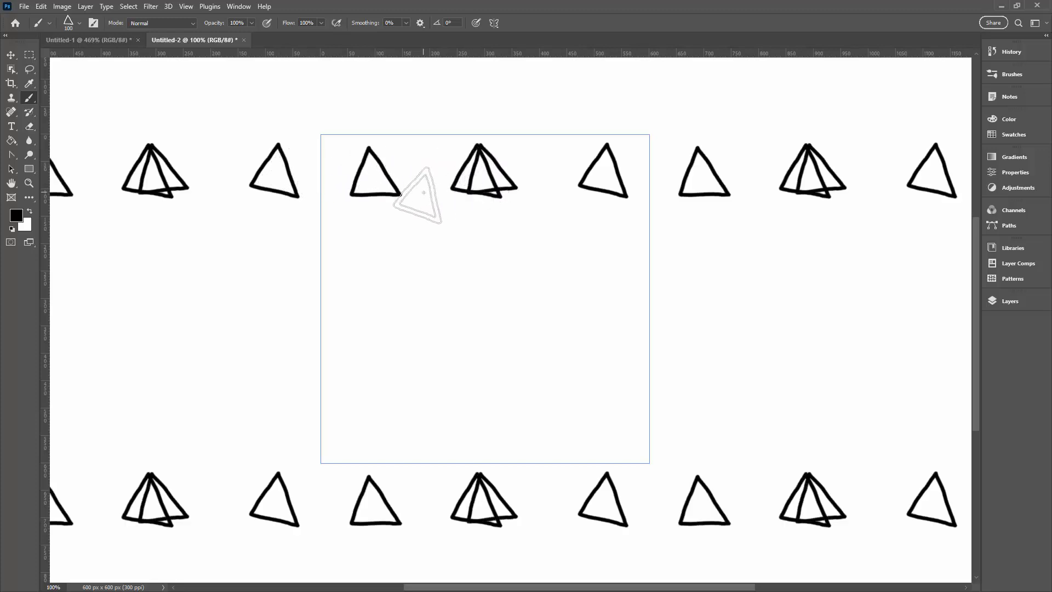
pyautogui.hotkey('ctrl', 'z')
pyautogui.hotkey('ctrl', 'z')
pyautogui.hotkey('ctrl', 'z')
pyautogui.hotkey('ctrl', 'z')
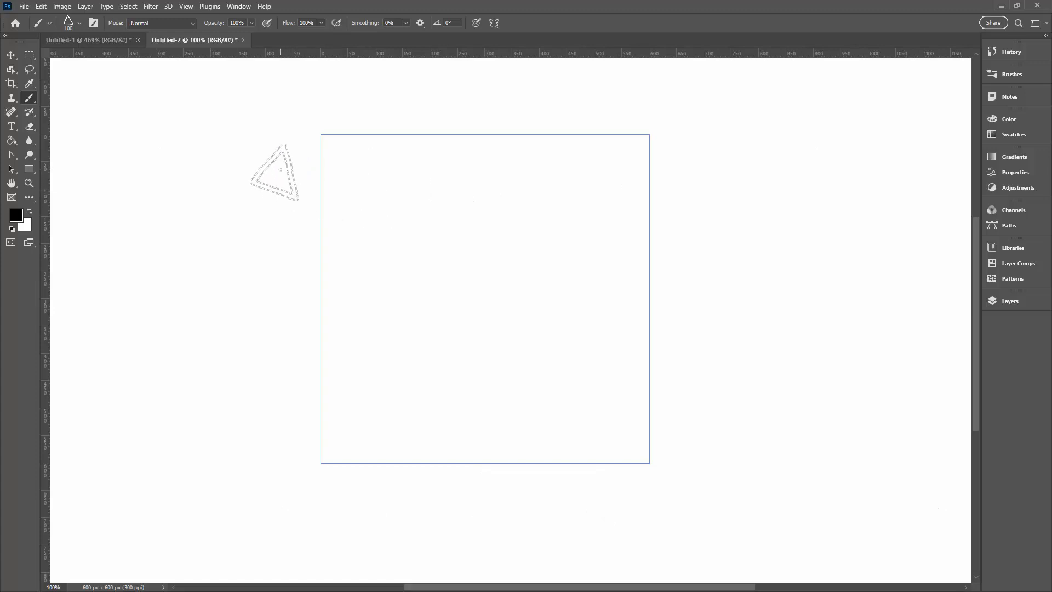
pyautogui.click(281, 170)
pyautogui.click(375, 174)
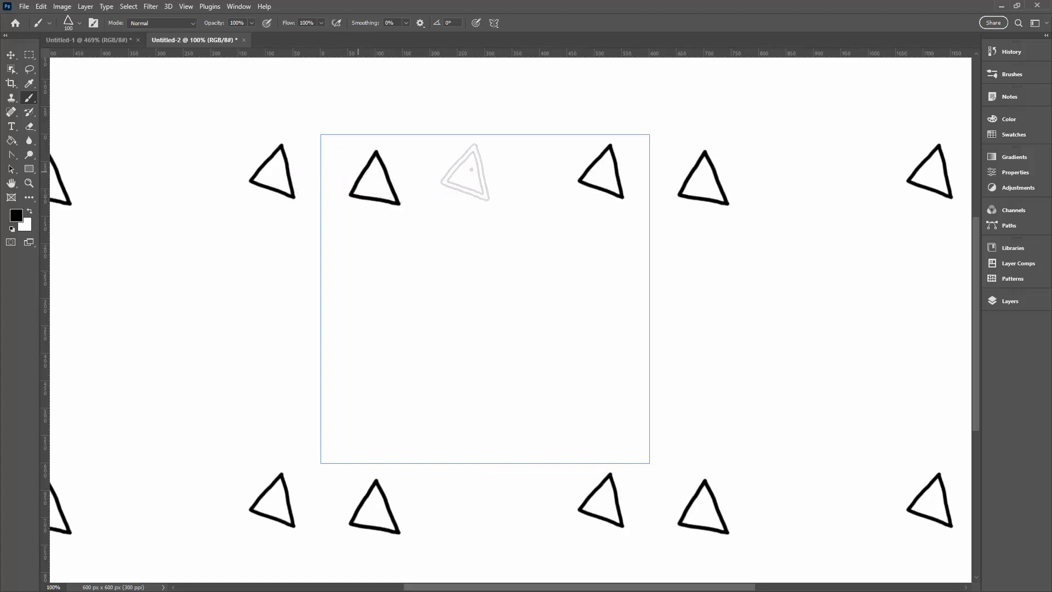
pyautogui.moveTo(472, 169); pyautogui.dragTo(487, 171)
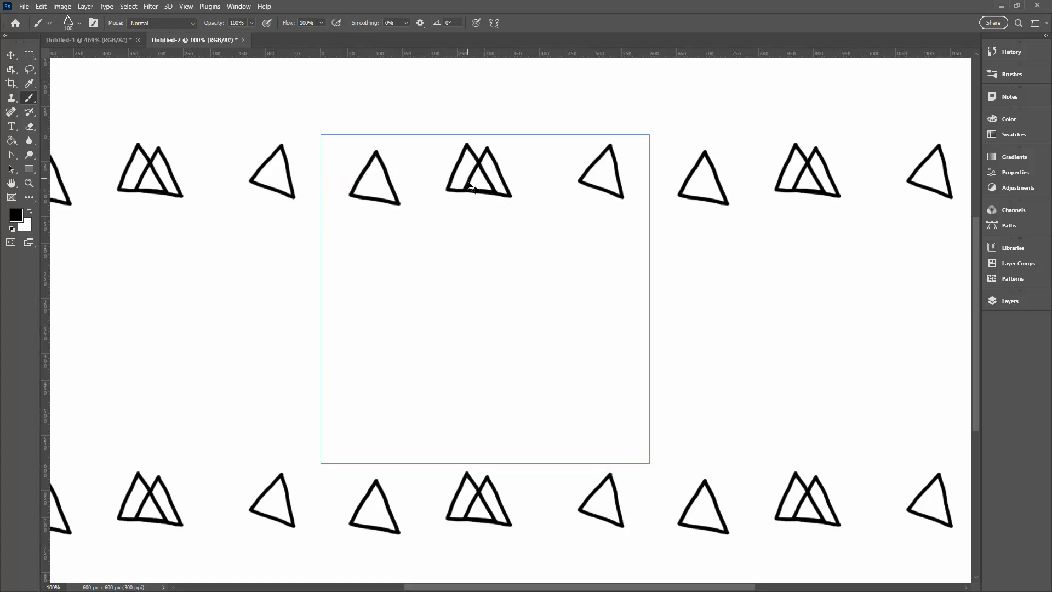
pyautogui.hotkey('ctrl', 'z')
pyautogui.hotkey('ctrl', 'z')
pyautogui.hotkey('ctrl', 'z')
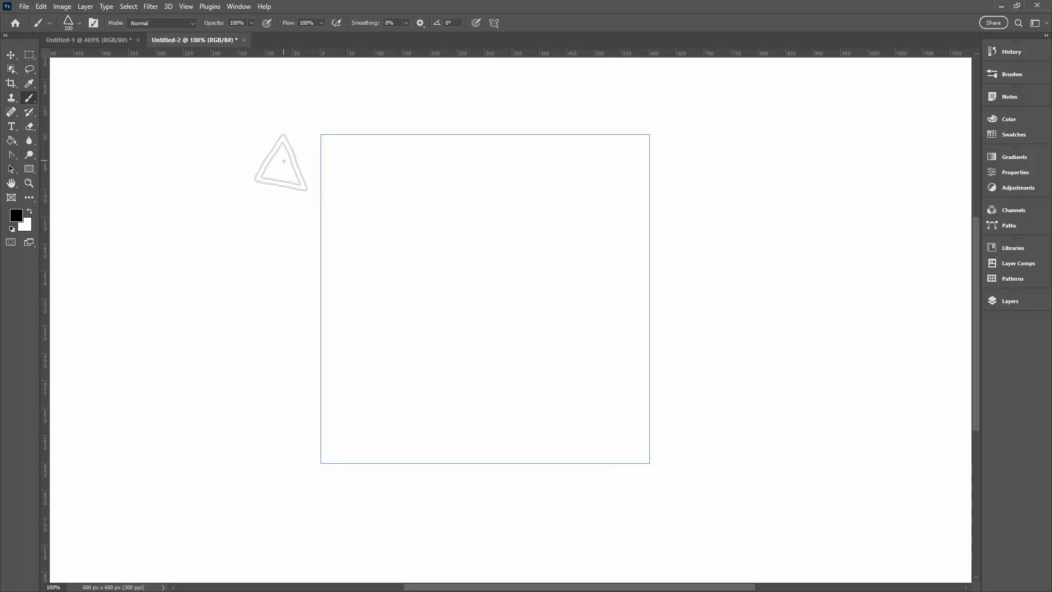
# - Stamp four single triangles evenly across the top row of the tile
pyautogui.click(284, 166)
pyautogui.click(374, 169)
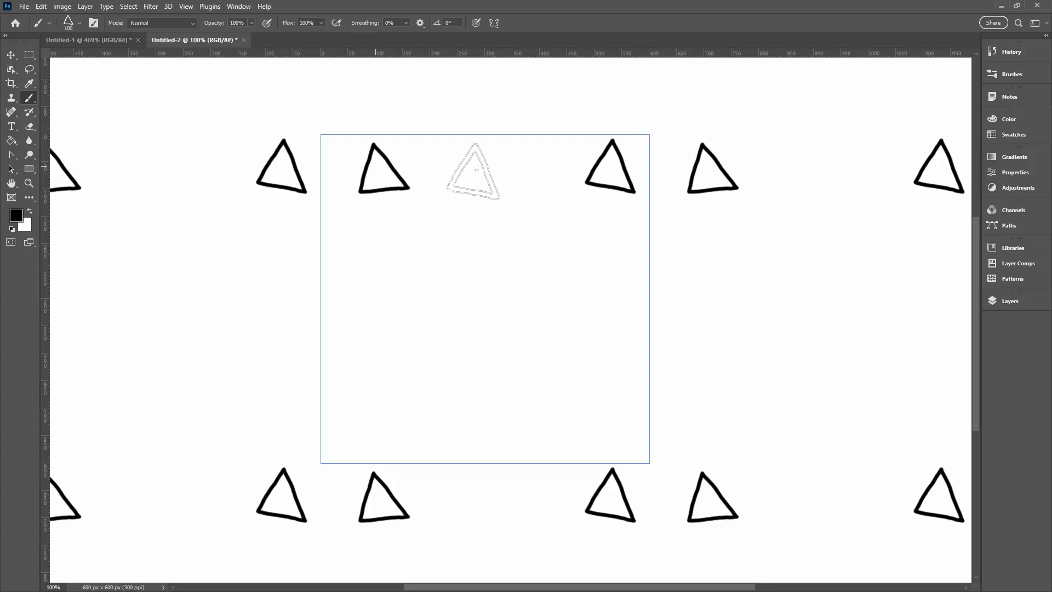
pyautogui.click(482, 171)
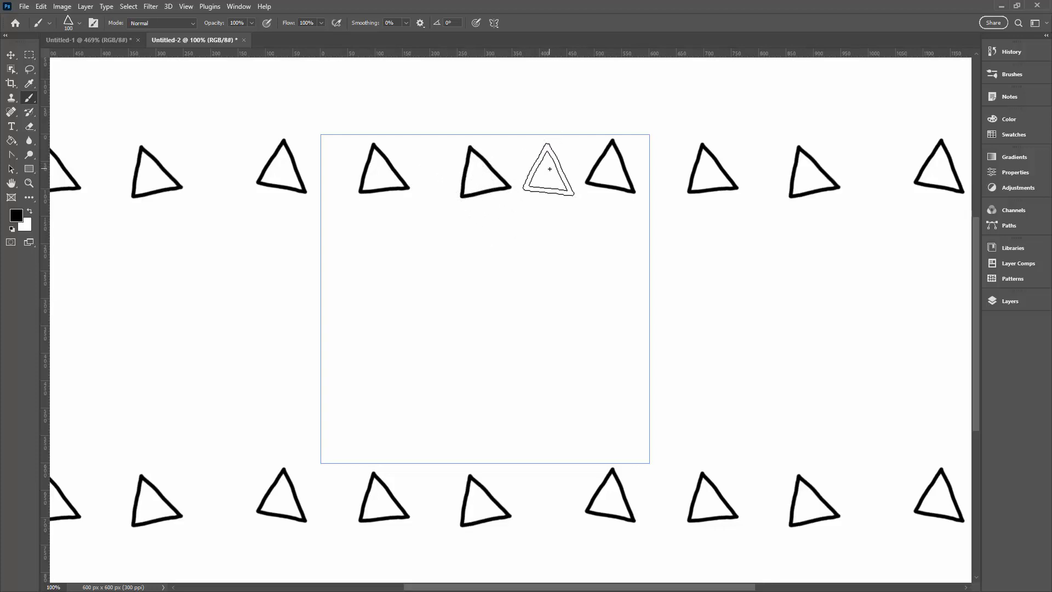
pyautogui.click(550, 169)
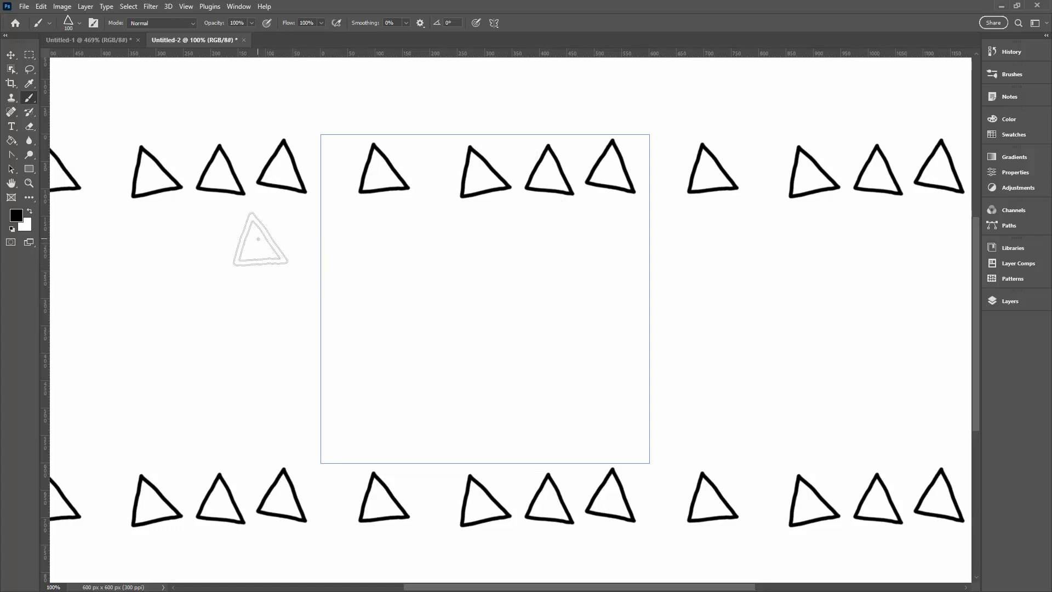
# - Stamp a second row of triangles across the tile, undoing and redoing badly placed ones
pyautogui.click(261, 239)
pyautogui.click(359, 244)
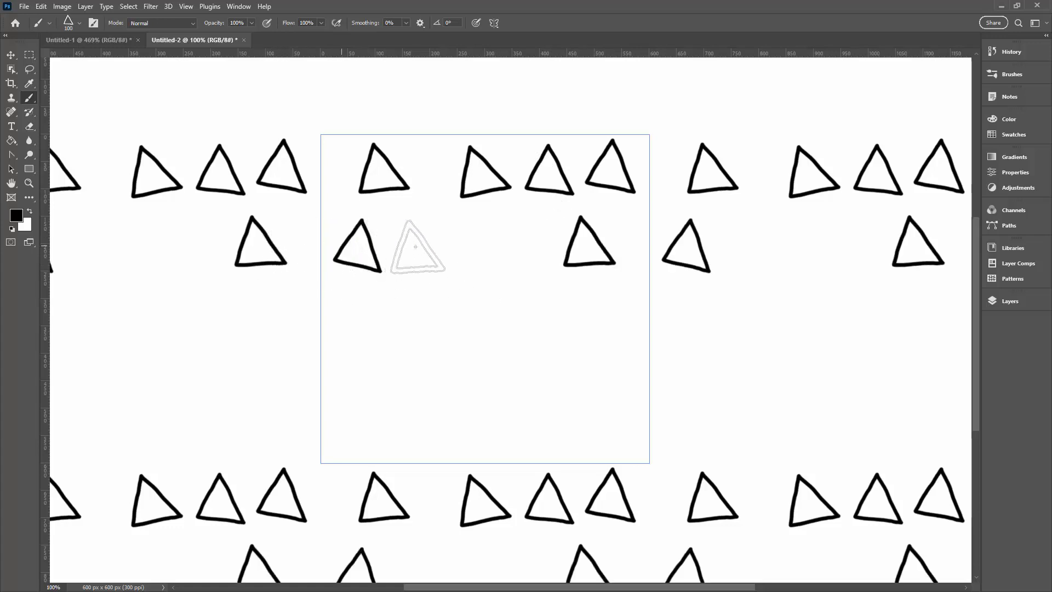
pyautogui.click(457, 248)
pyautogui.click(482, 243)
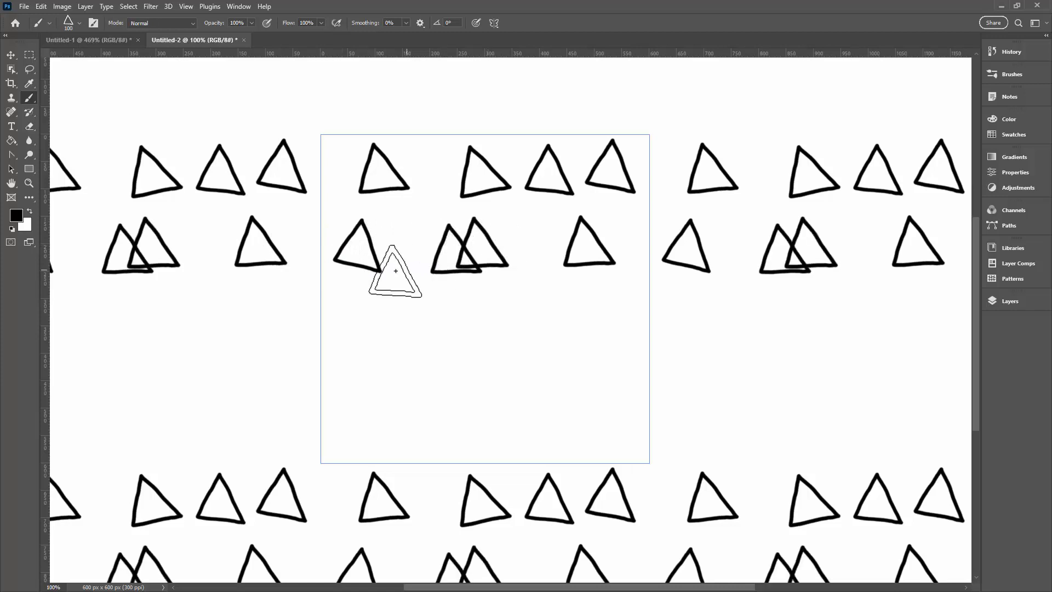
pyautogui.hotkey('ctrl', 'z')
pyautogui.hotkey('ctrl', 'z')
pyautogui.hotkey('ctrl', 'z')
pyautogui.hotkey('ctrl', 'z')
pyautogui.click(236, 239)
pyautogui.click(333, 240)
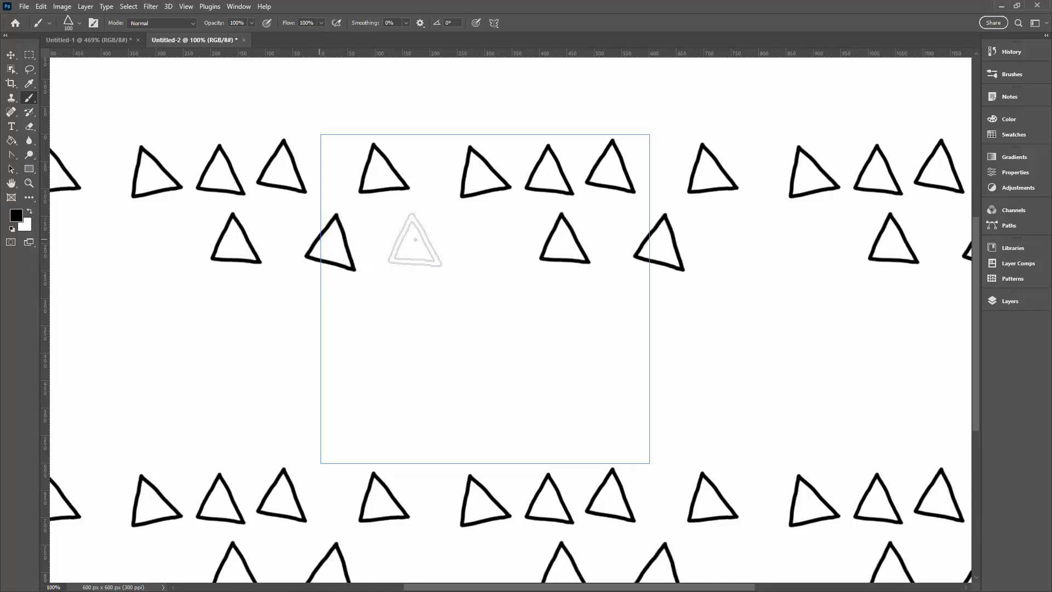
pyautogui.click(409, 240)
pyautogui.click(489, 240)
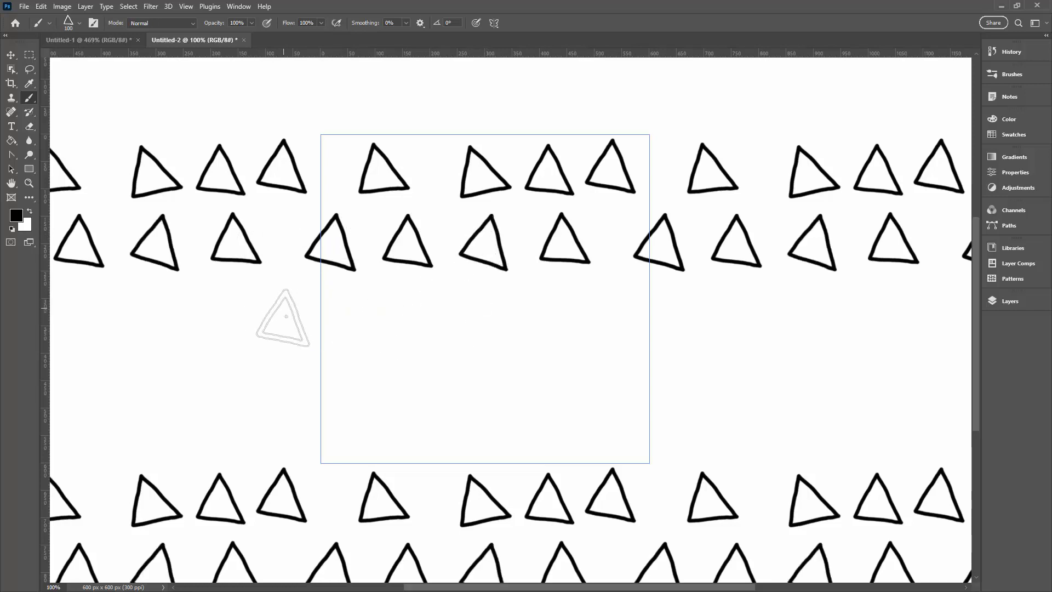
# - Stamp a middle row and a lower row of four triangles each to fill the remaining gaps
pyautogui.click(301, 316)
pyautogui.click(406, 318)
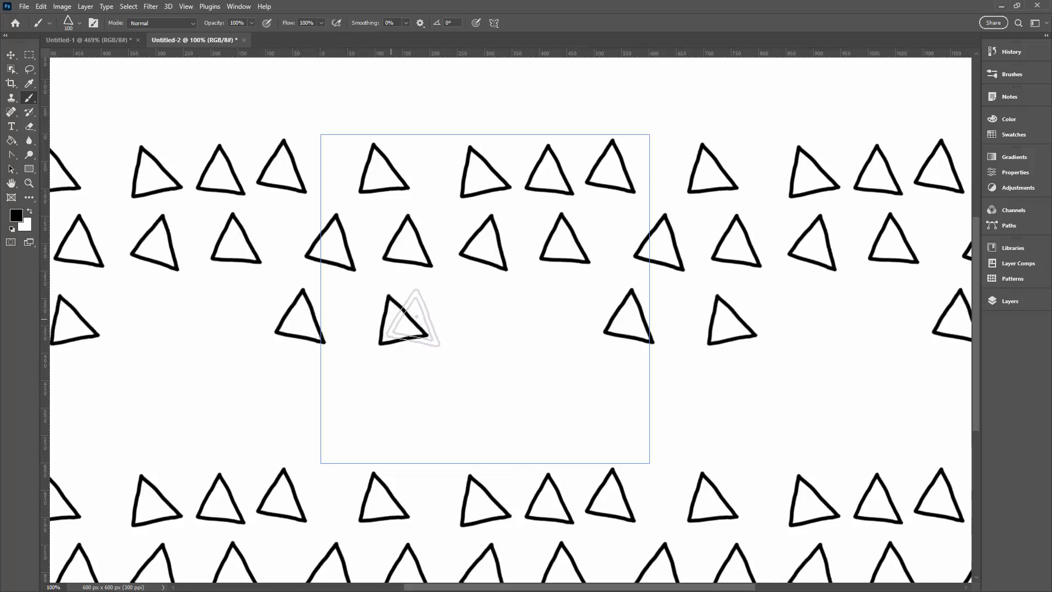
pyautogui.click(470, 323)
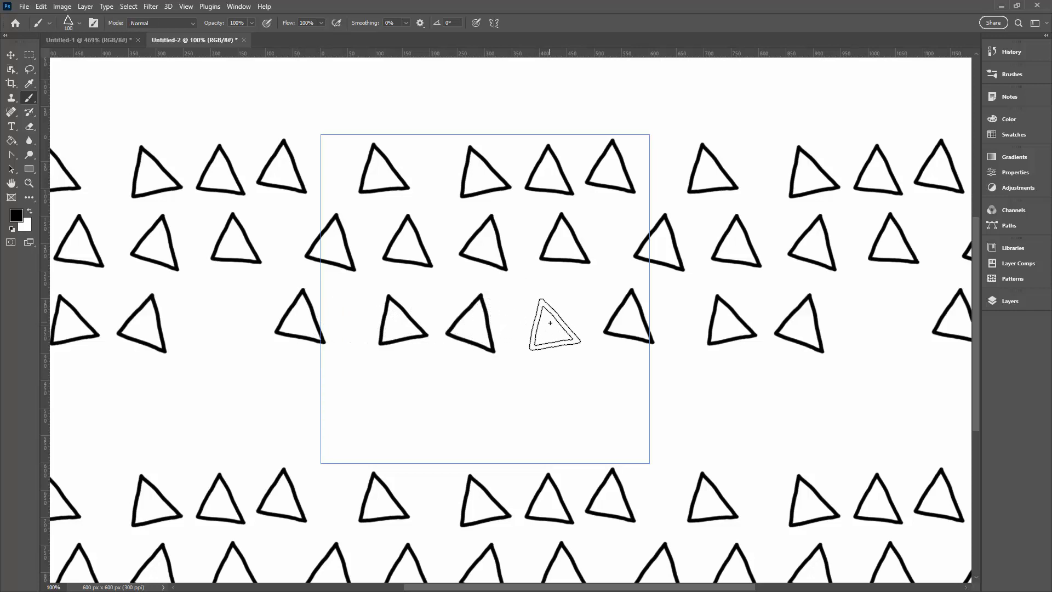
pyautogui.click(550, 323)
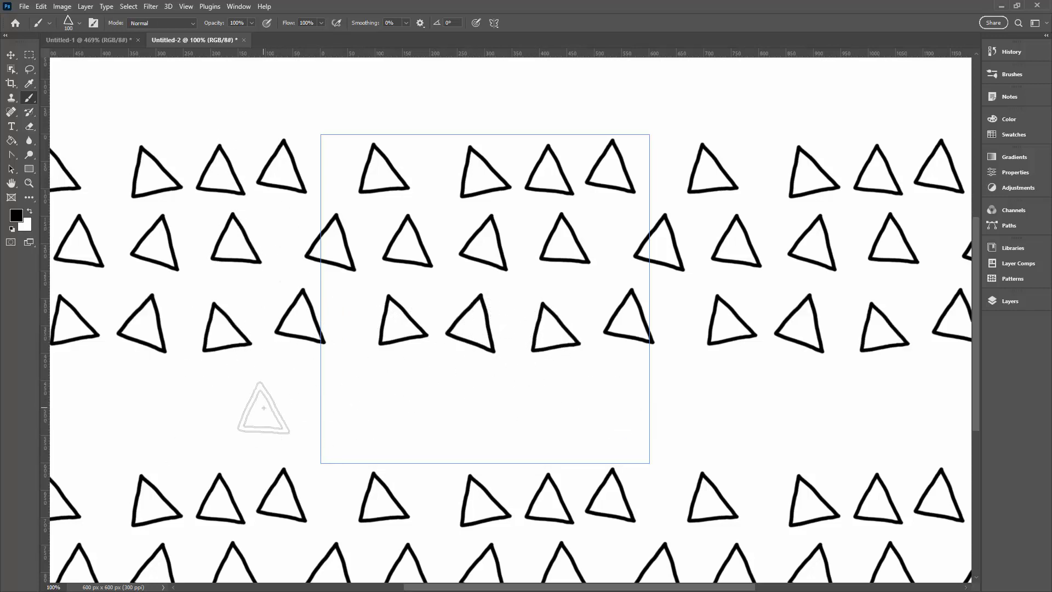
pyautogui.click(250, 412)
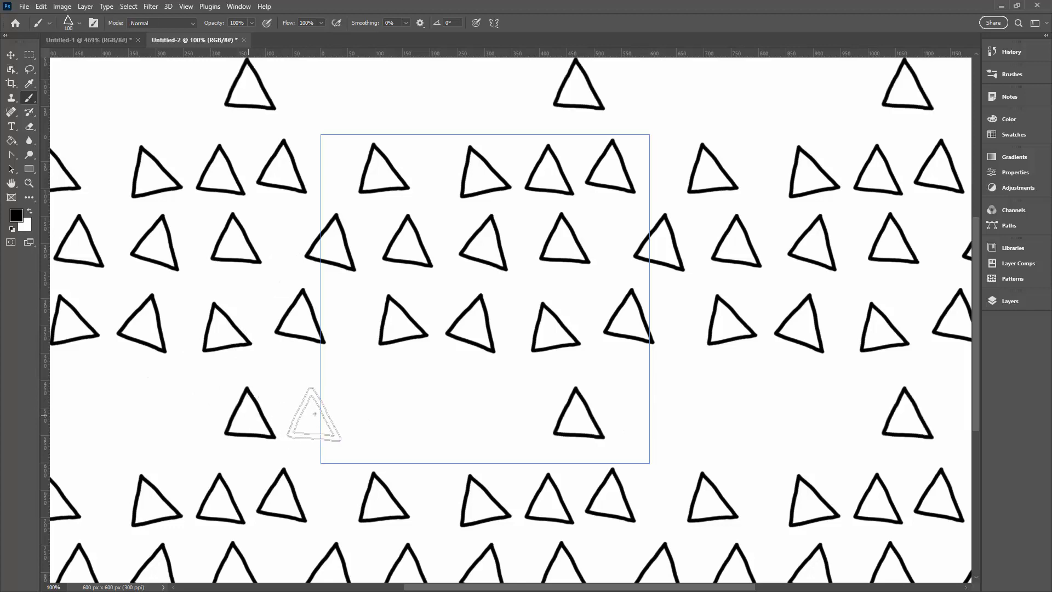
pyautogui.click(321, 416)
pyautogui.click(405, 412)
pyautogui.click(493, 415)
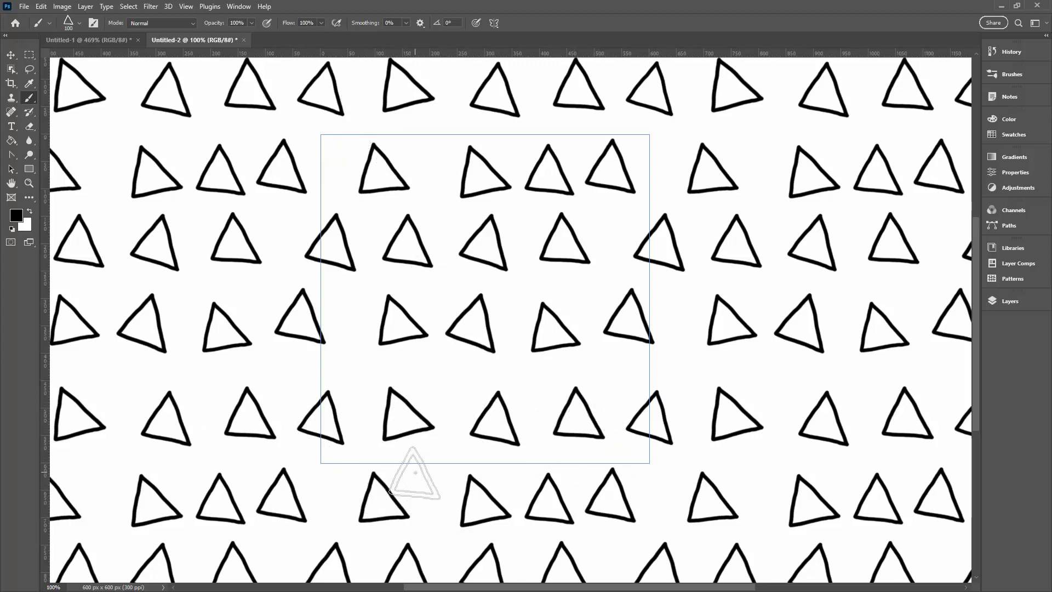
# - Zoom the view out to 66.7% with an Alt-click of the Zoom tool
pyautogui.click(29, 183)
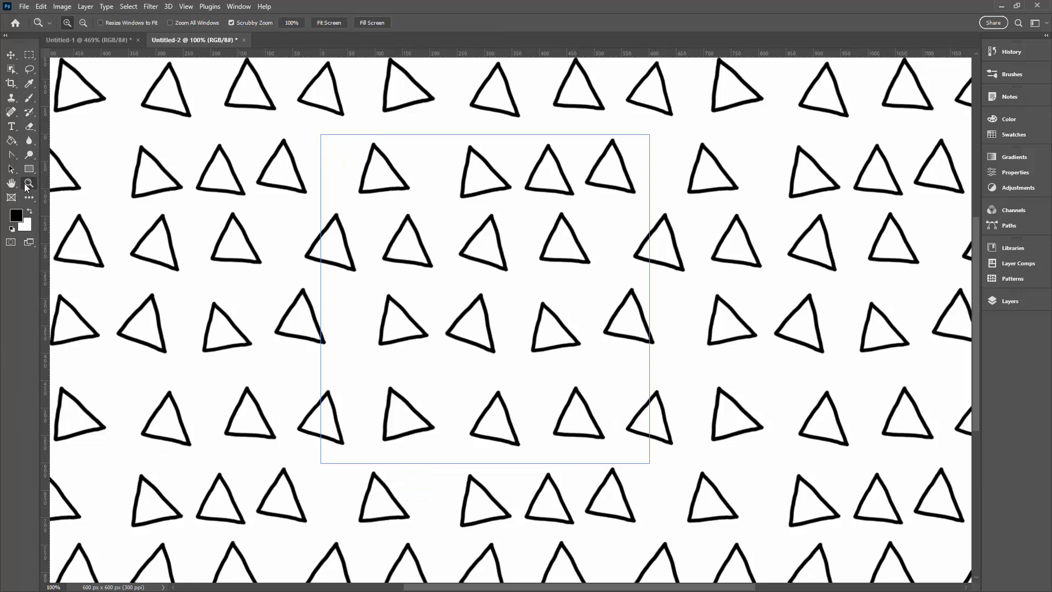
pyautogui.keyDown('alt'); pyautogui.click(371, 403); pyautogui.keyUp('alt')
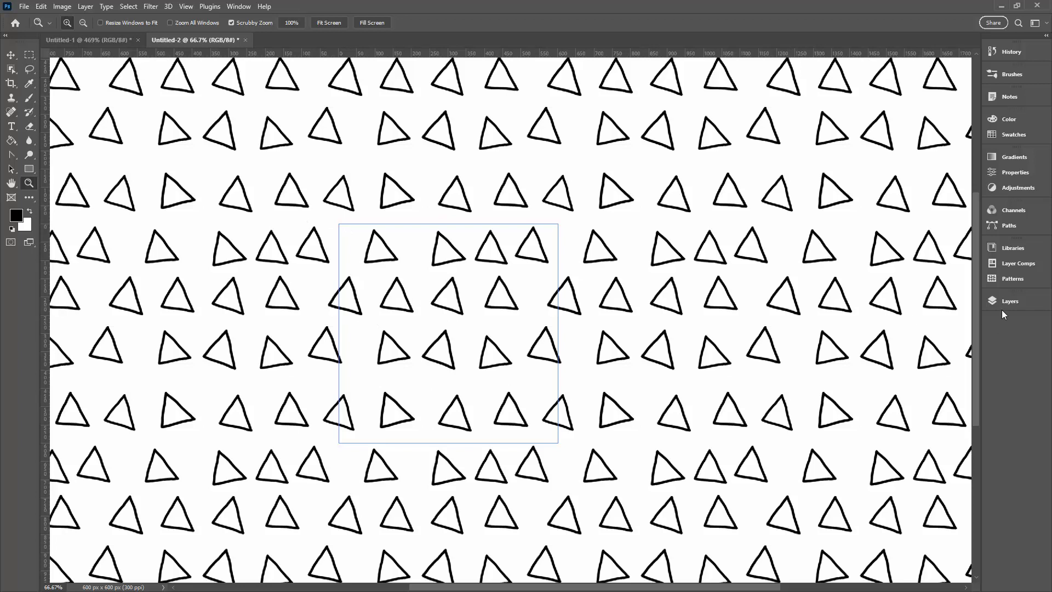
# - Save the current tile as a new pattern preset named 'triangles' from the Patterns panel
pyautogui.click(1007, 279)
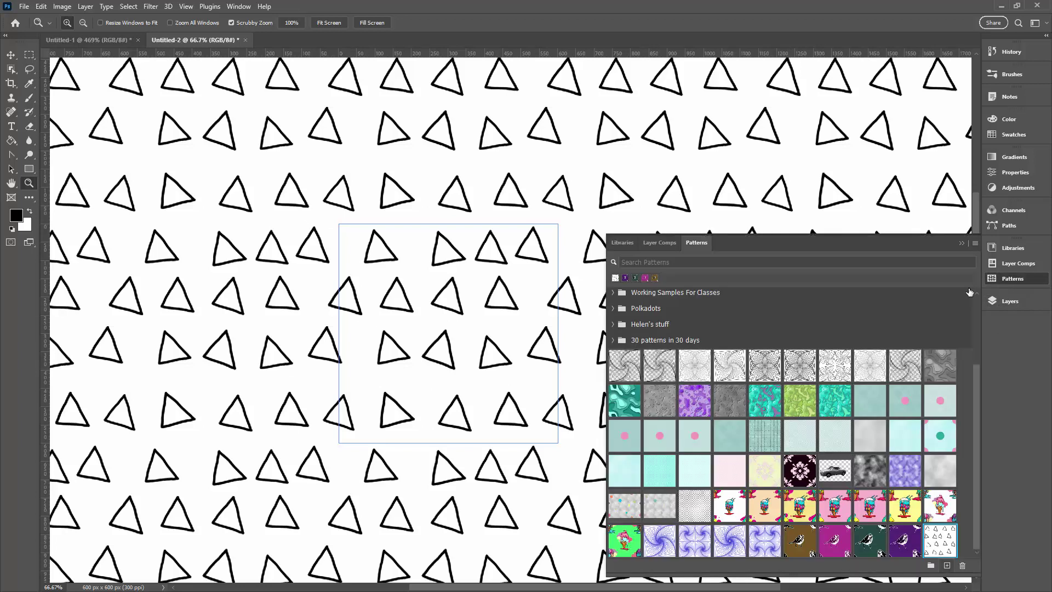
pyautogui.click(947, 566)
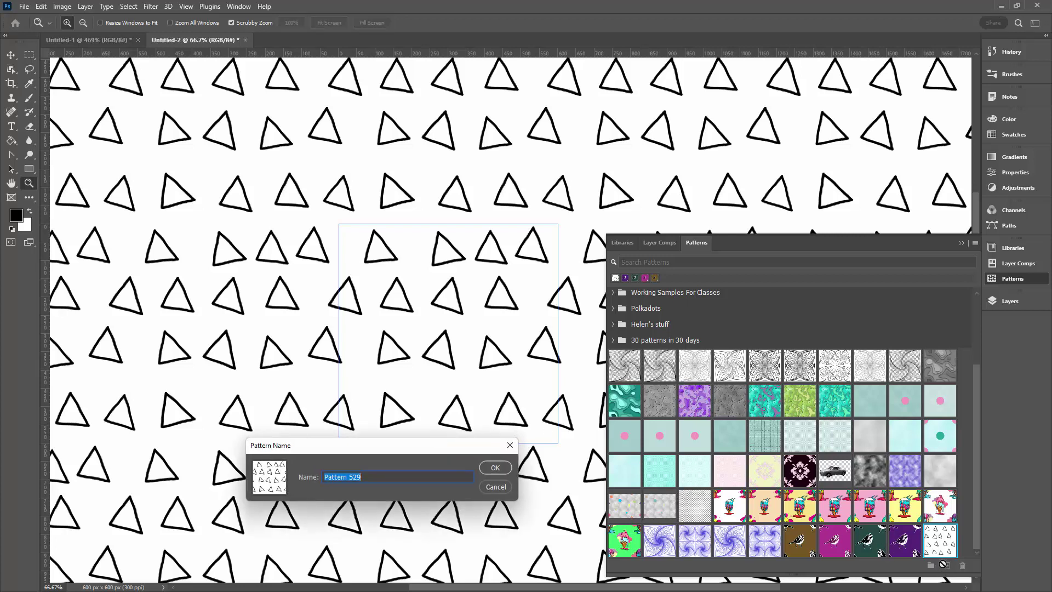
pyautogui.write('triang')
pyautogui.write('les')
pyautogui.press('Return')
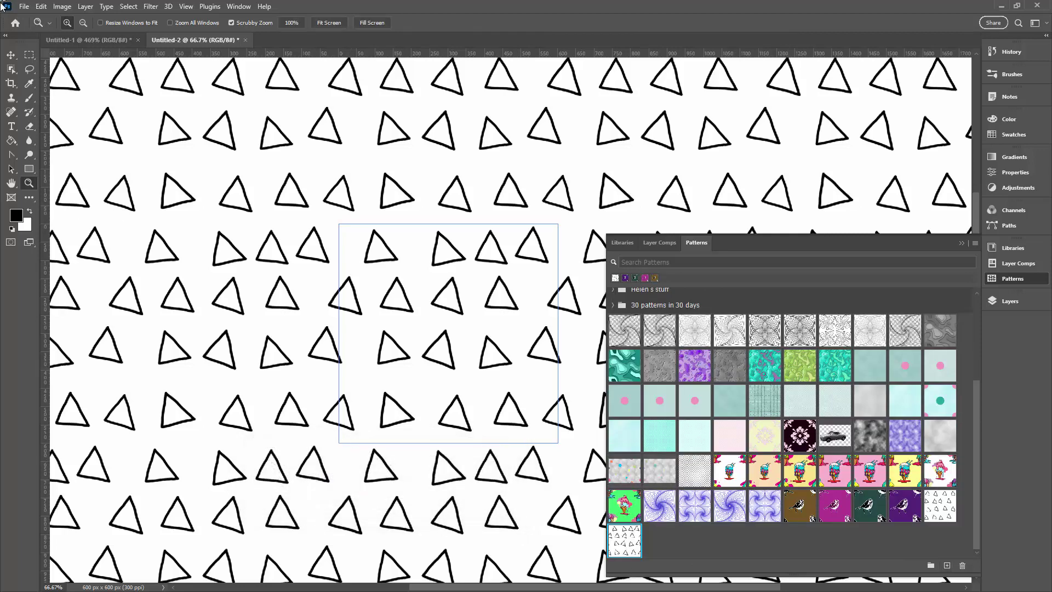
# - Create a new 3600 × 3600 px document from File > New
pyautogui.click(25, 8)
pyautogui.click(41, 28)
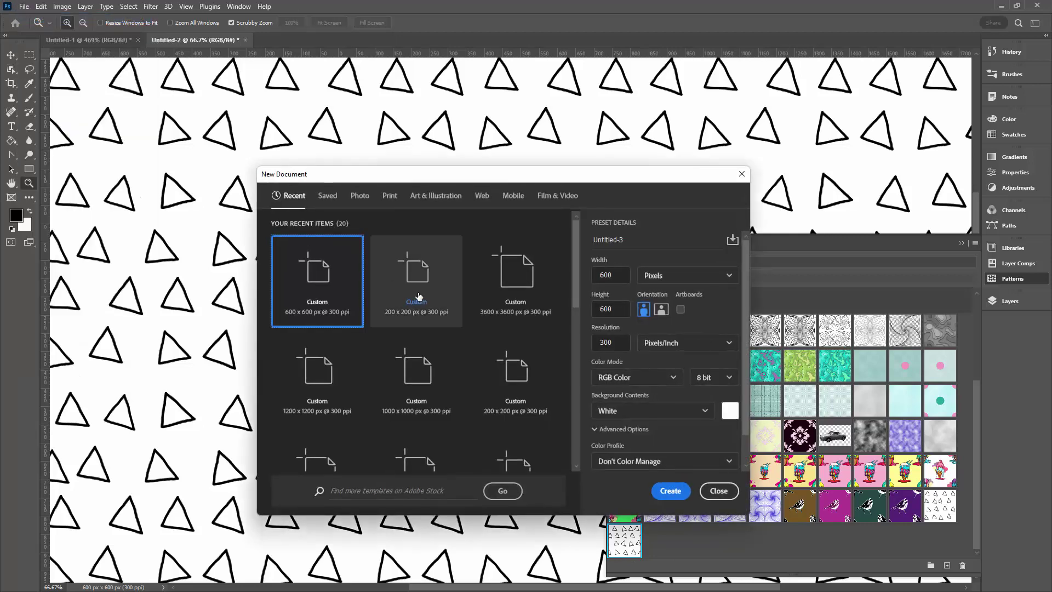
pyautogui.click(514, 276)
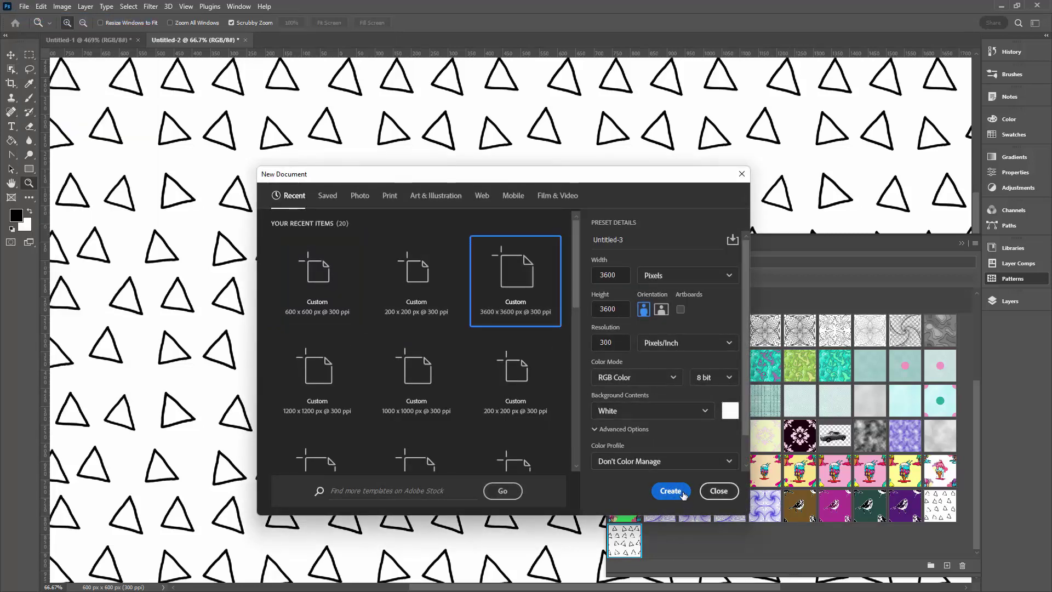
pyautogui.click(670, 491)
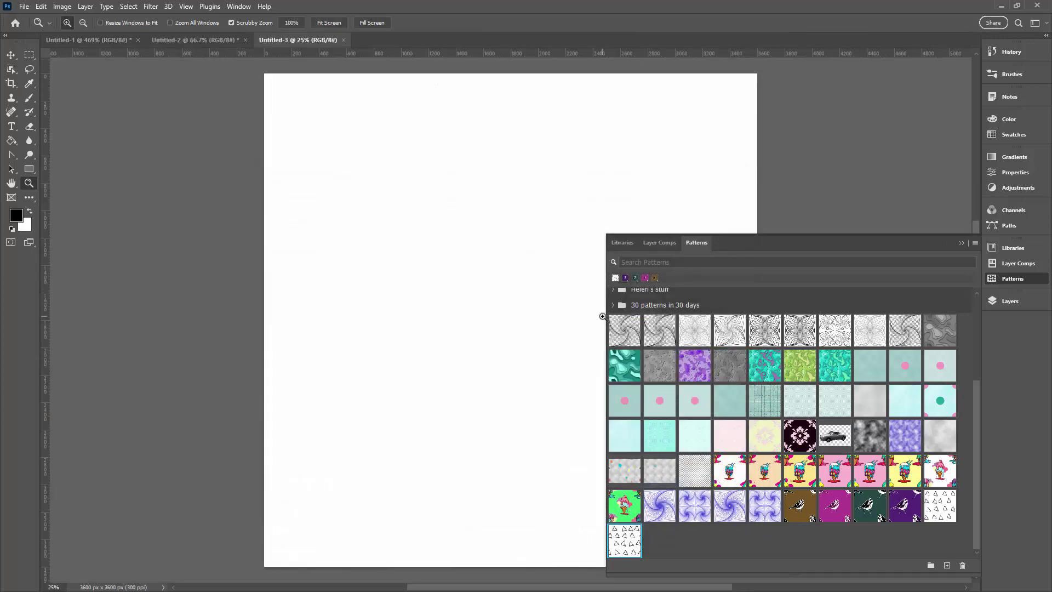
# - Unlock the Background layer and fill the document with the 'triangles' pattern
pyautogui.moveTo(603, 317); pyautogui.dragTo(790, 312)
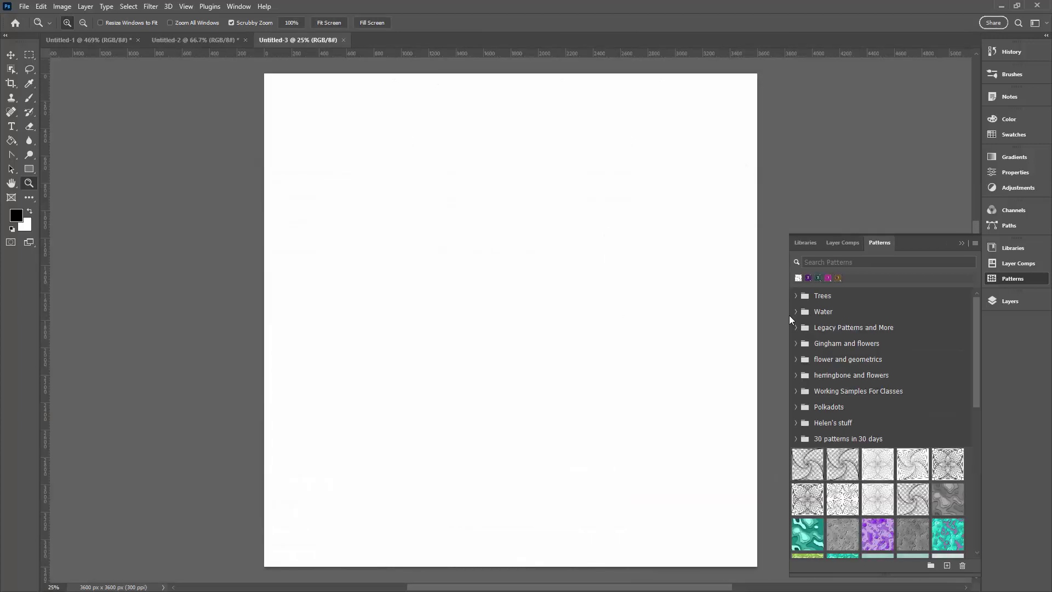
pyautogui.click(994, 302)
pyautogui.click(960, 342)
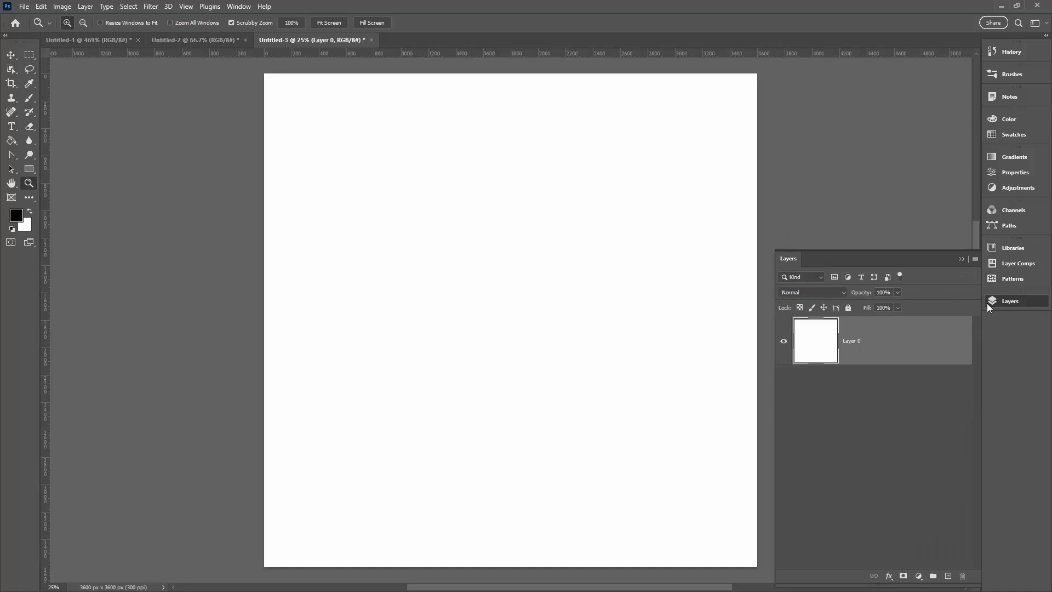
pyautogui.click(1009, 283)
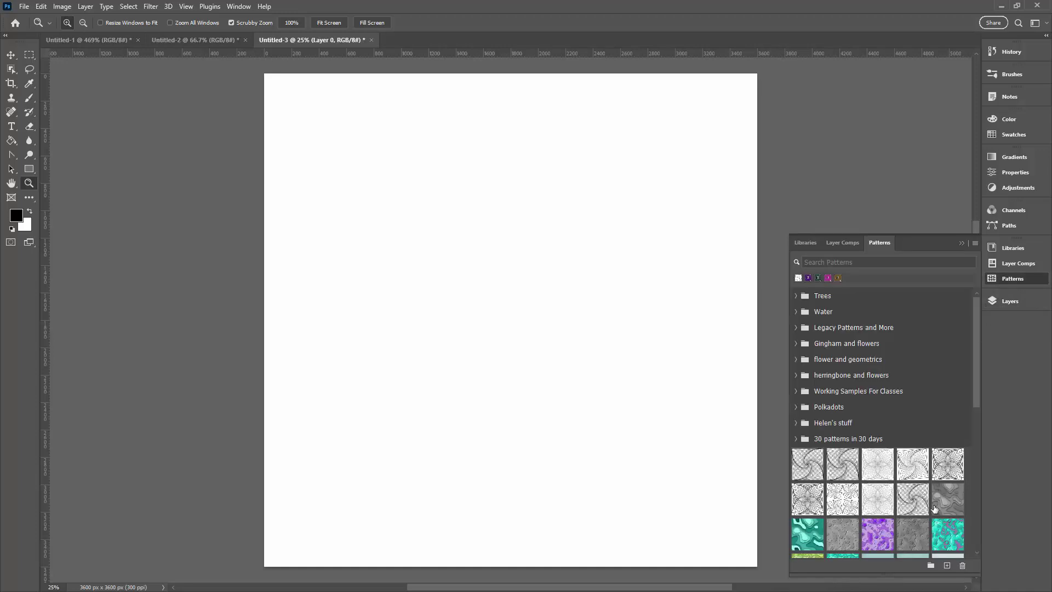
pyautogui.moveTo(977, 381); pyautogui.dragTo(979, 553)
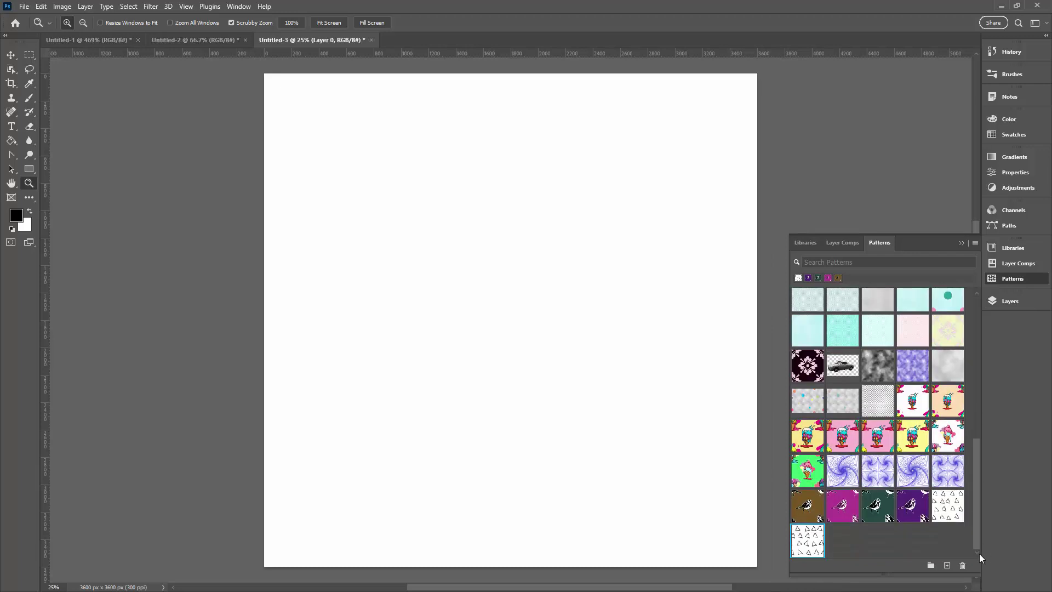
pyautogui.click(802, 542)
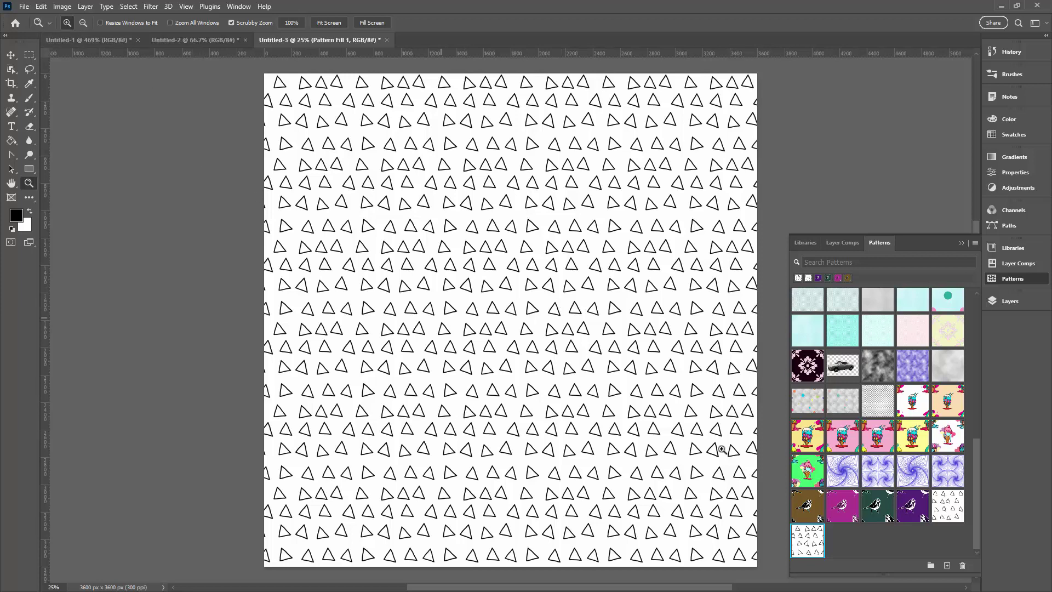
# - Switch back to the Untitled-2 triangle tile document
pyautogui.click(166, 42)
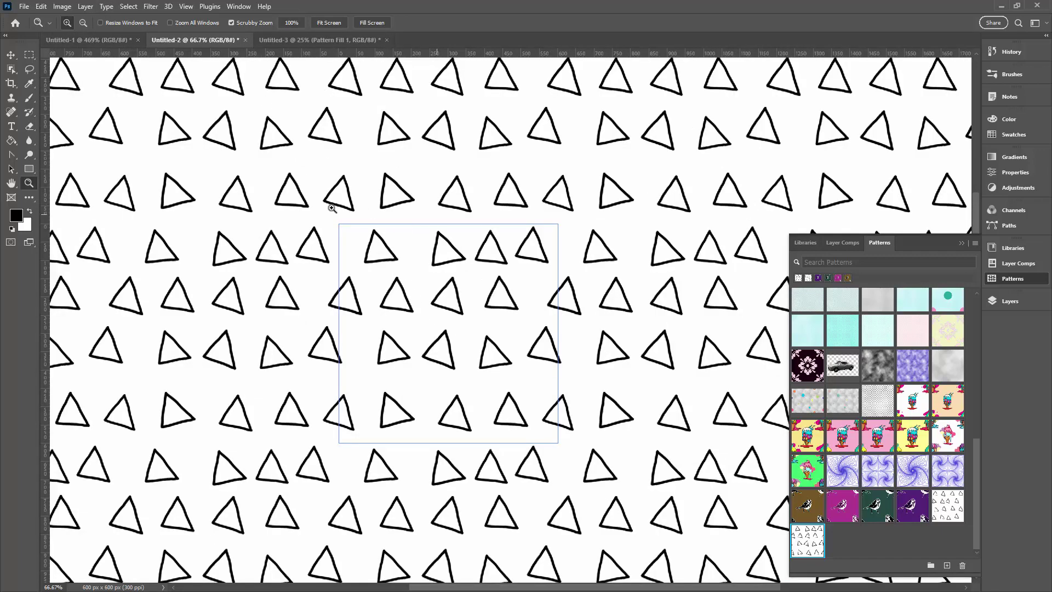